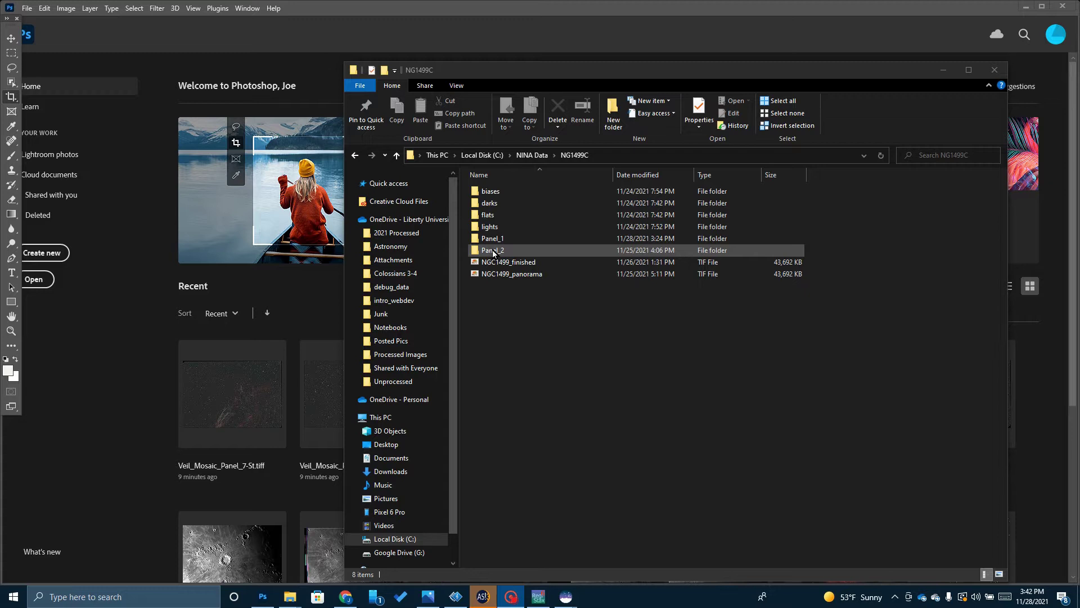
View the stacked panel_1 TIF image from the Panel_1 folder, and close it again
double_click(493, 239)
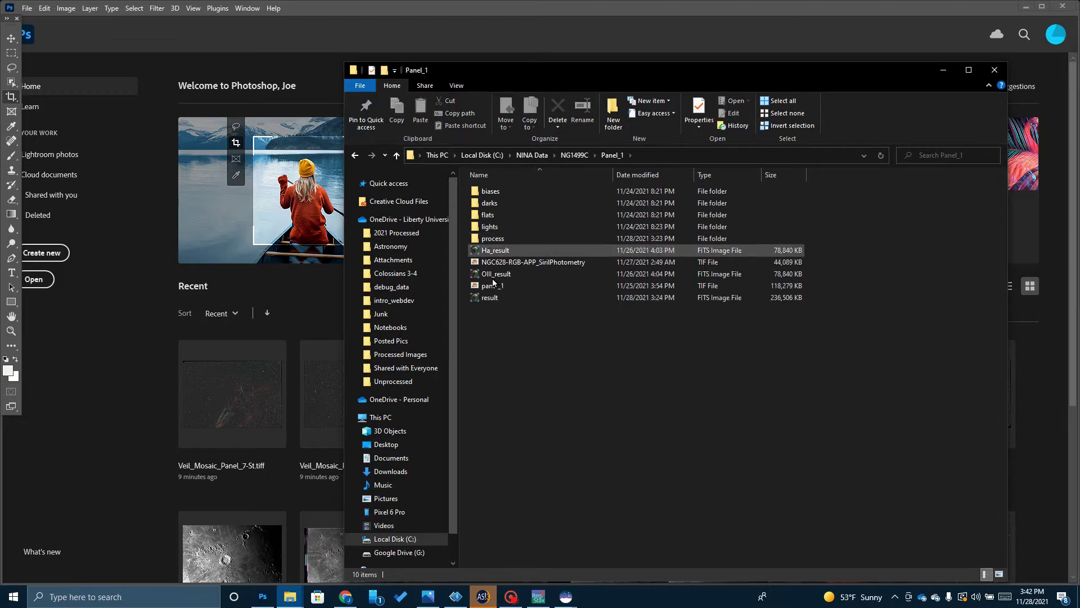
double_click(494, 286)
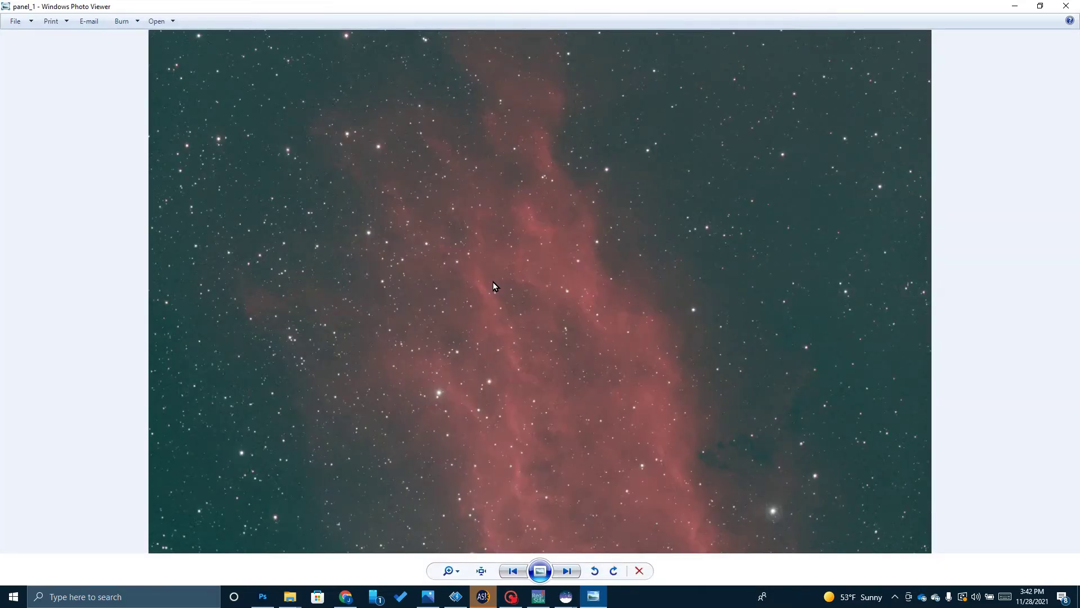
left_click(1066, 6)
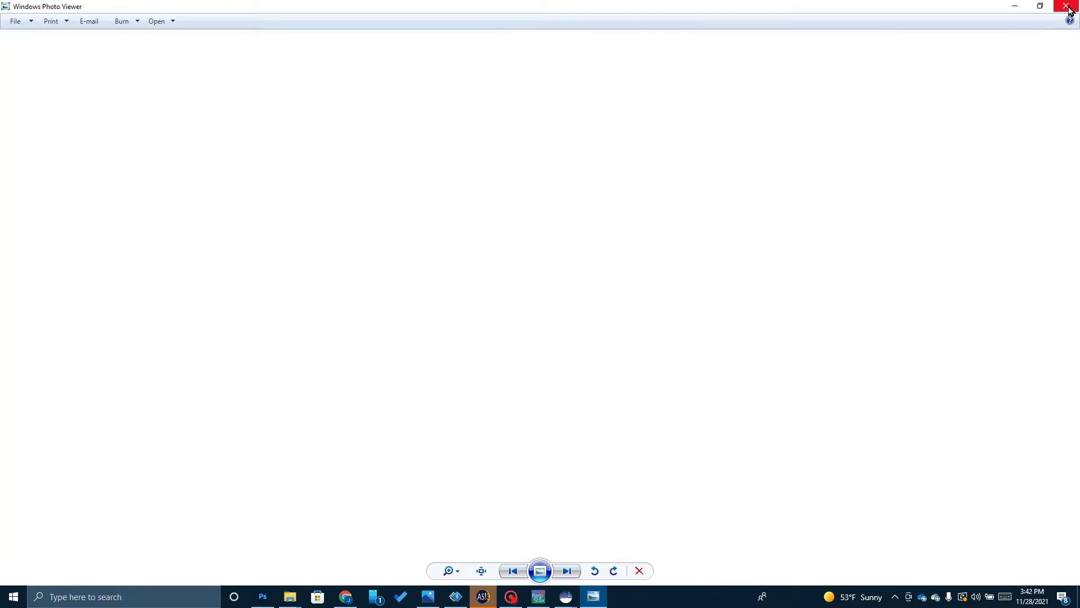
View the panel_2 TIF image from the Panel_2 folder of NG1499C, and close it again
left_click(575, 155)
left_click(480, 252)
double_click(479, 252)
double_click(489, 286)
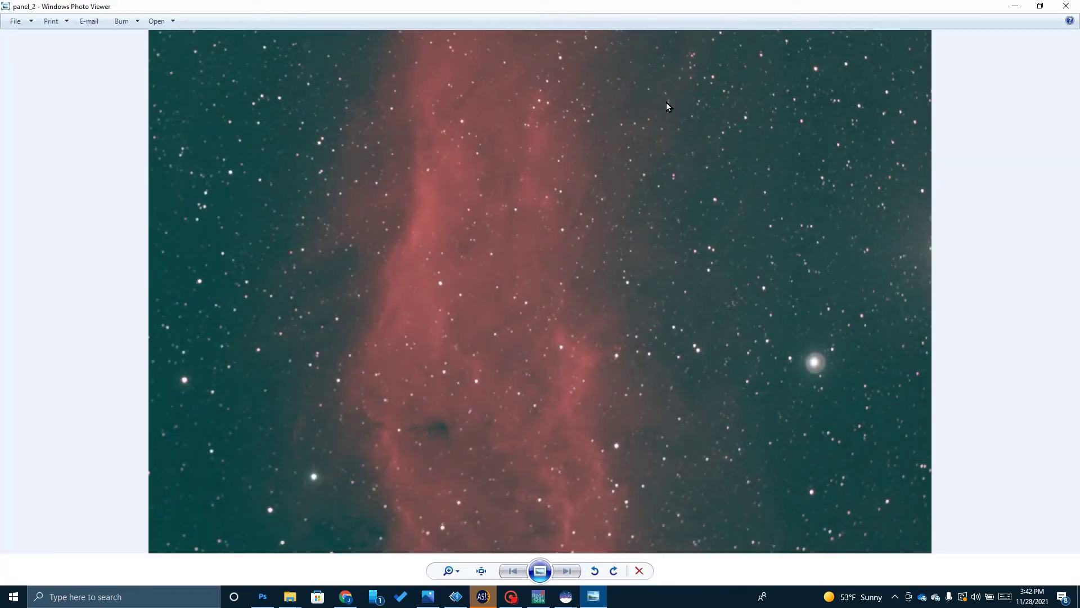
left_click(1063, 7)
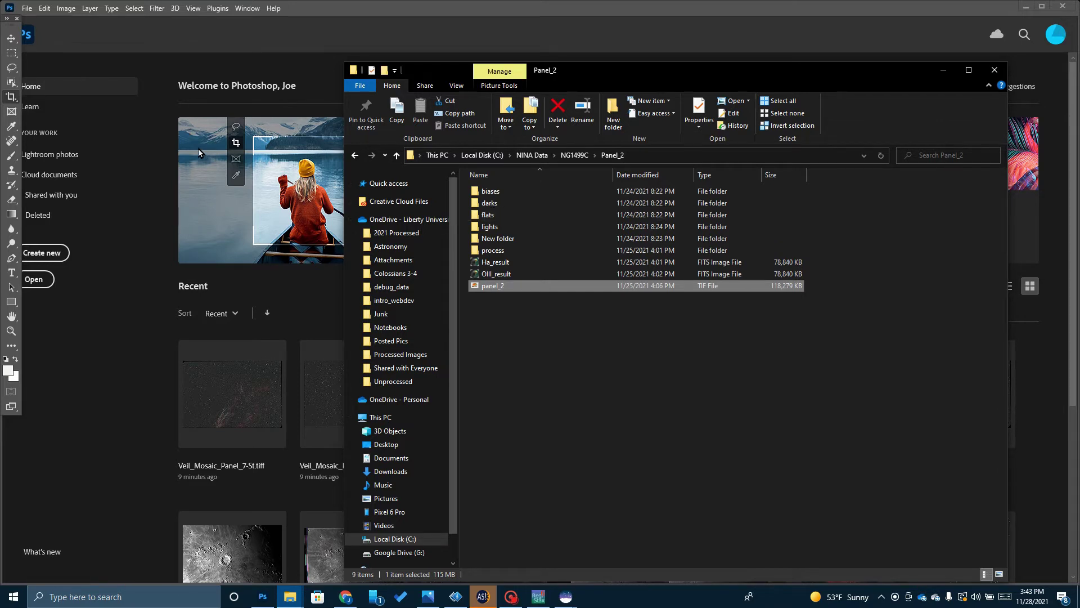
Switch to Photoshop and start a Photomerge with panel_1.tif from C:\NINA Data\NG1499C\Panel_1 as the first source file
left_click(61, 35)
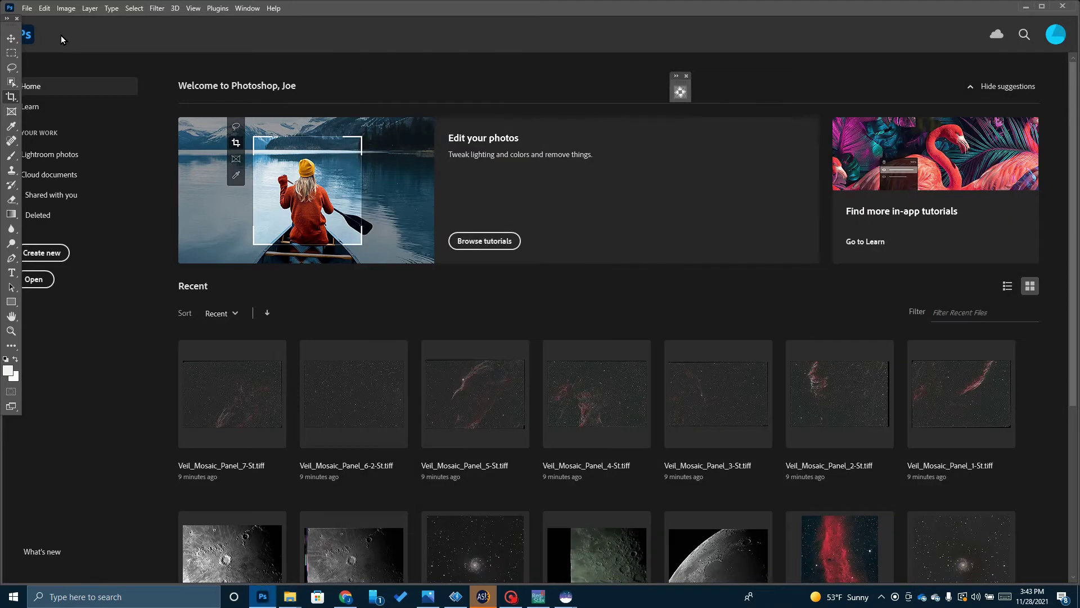
left_click(26, 9)
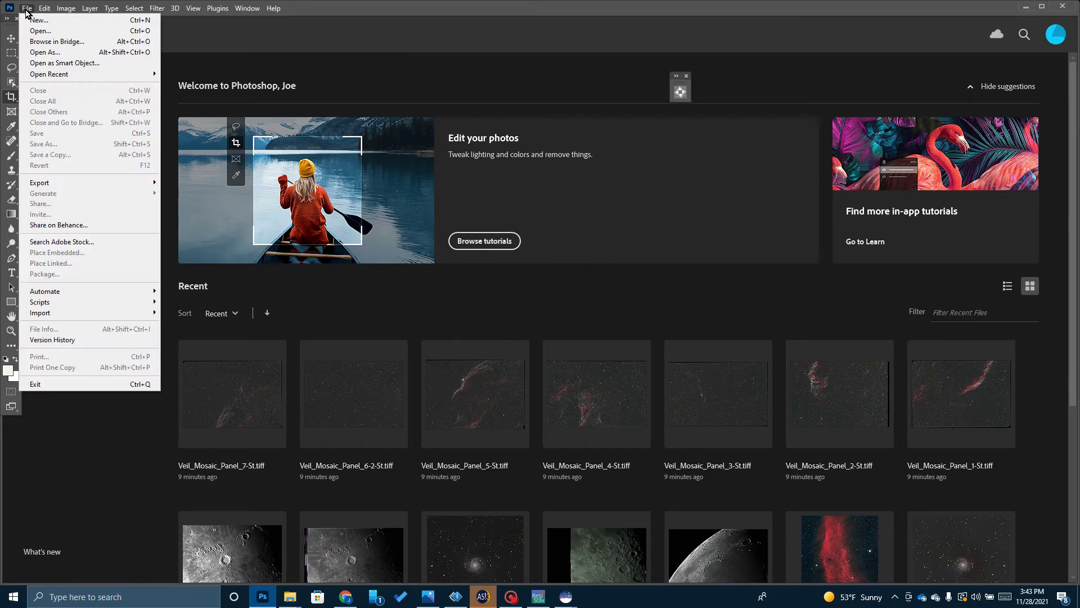
mouse_move(68, 298)
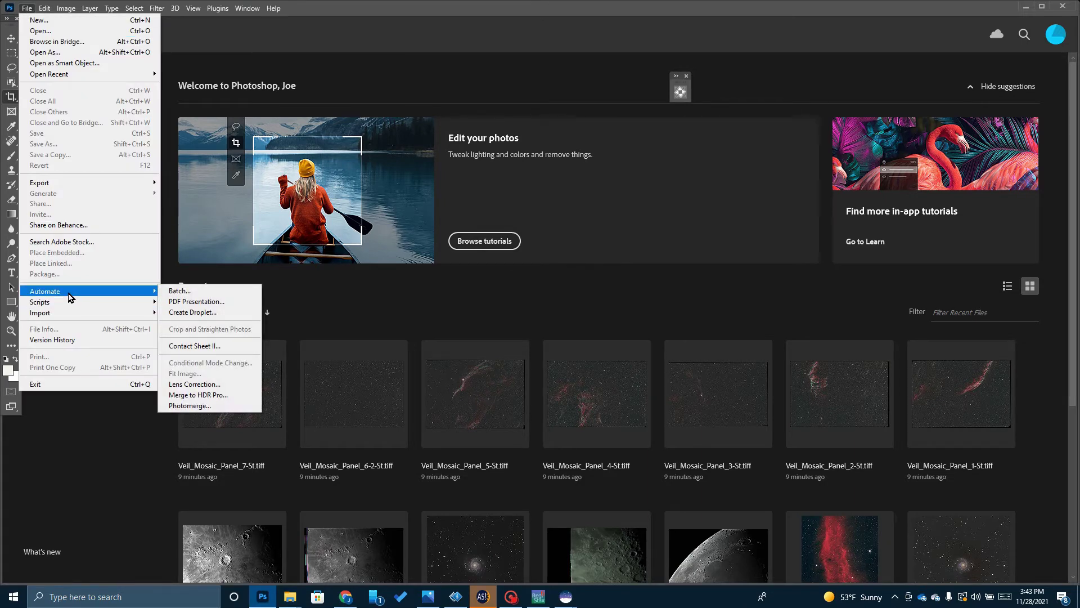
left_click(198, 406)
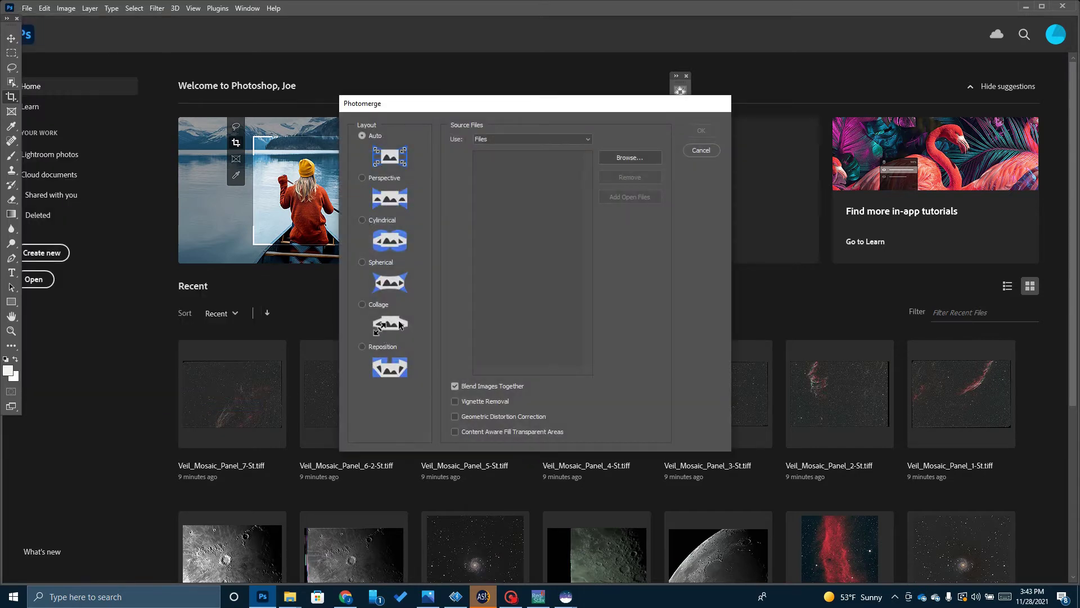
left_click(633, 161)
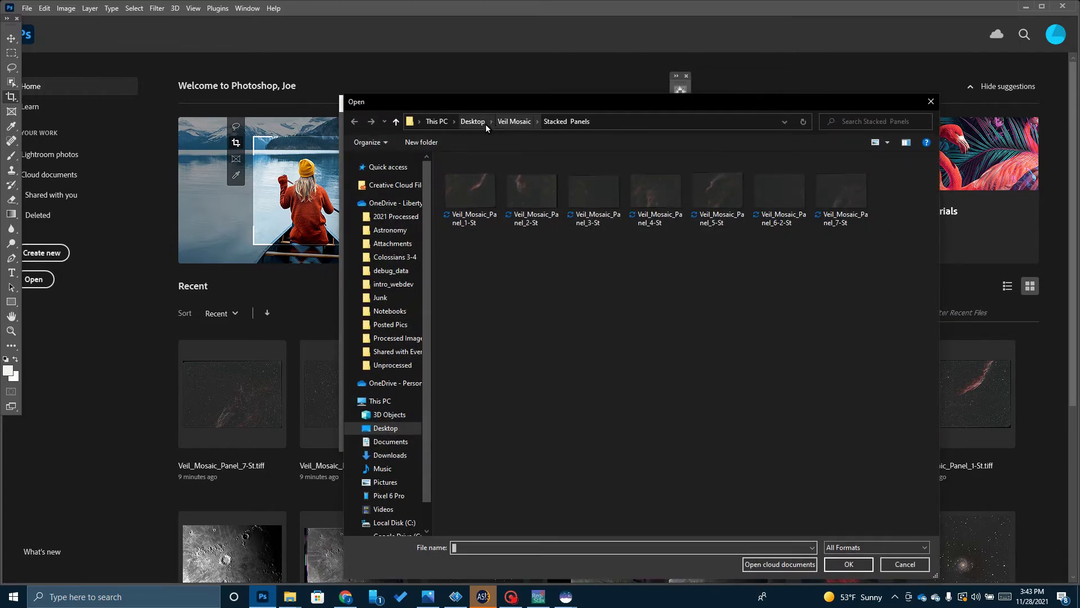
left_click(481, 124)
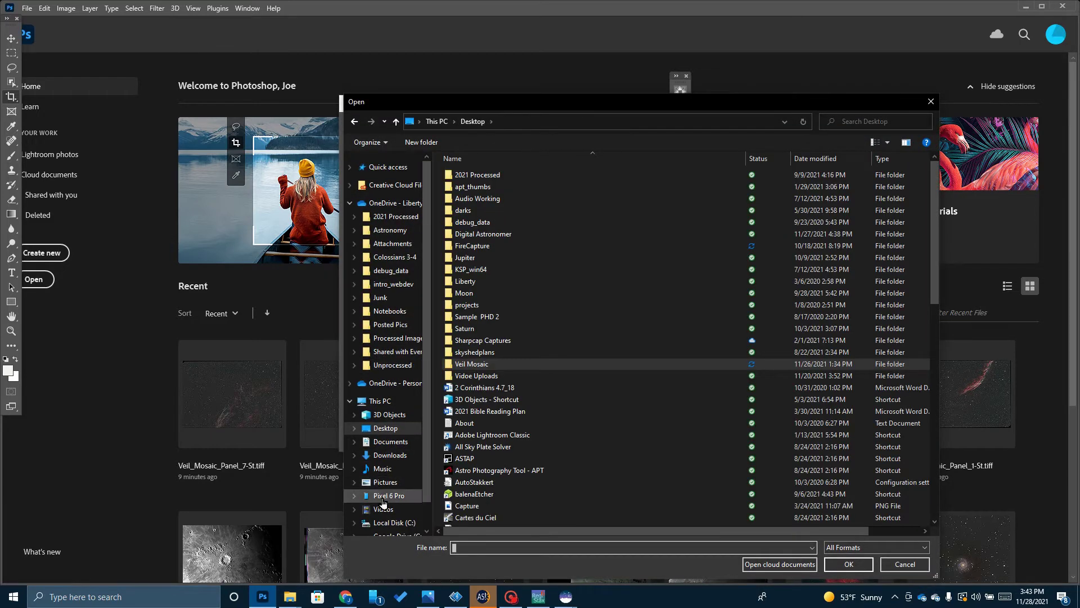
left_click(387, 523)
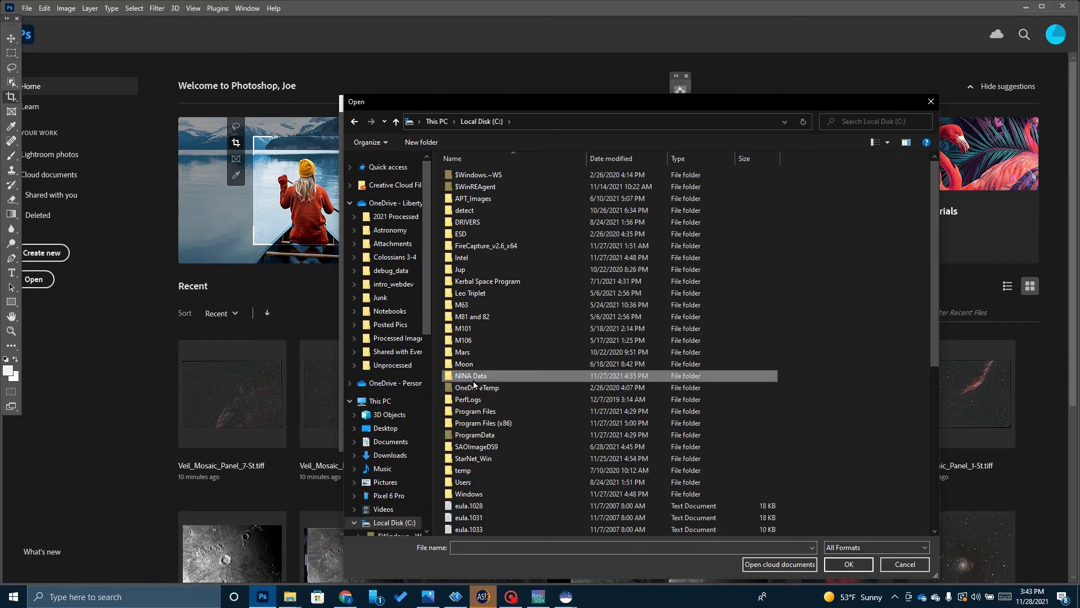
double_click(473, 380)
double_click(472, 243)
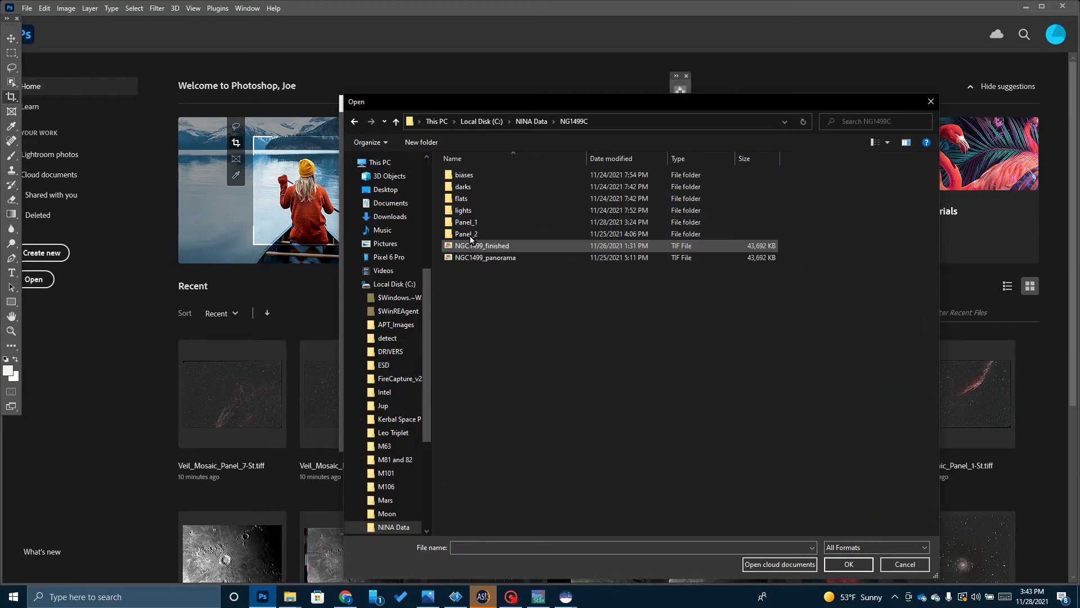
double_click(474, 222)
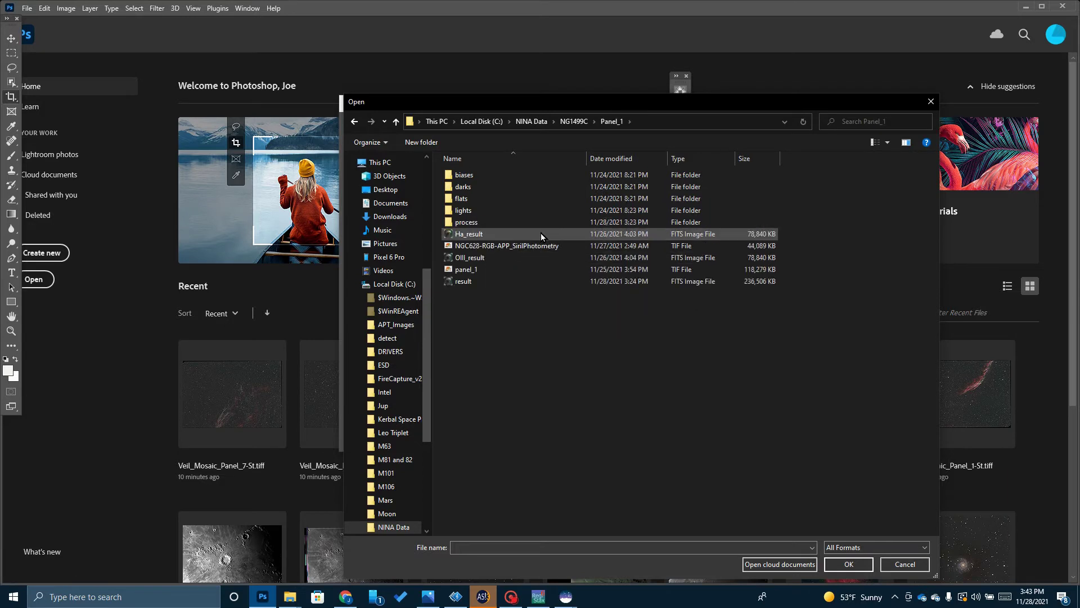
left_click(477, 271)
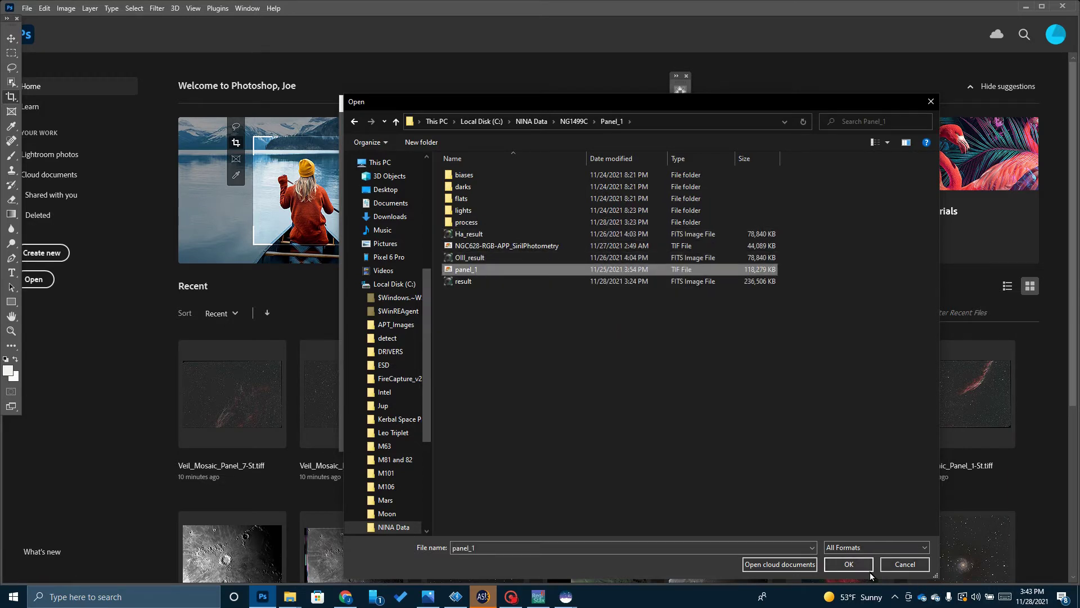
left_click(841, 560)
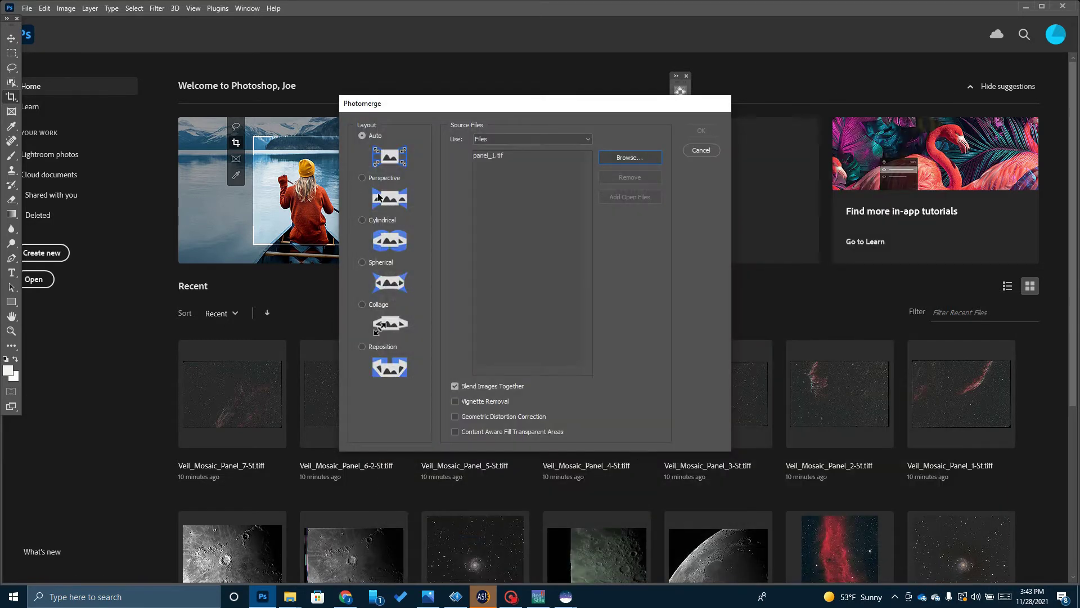
Add panel_2.tif from the NG1499C\Panel_2 folder to the Photomerge source files
left_click(613, 163)
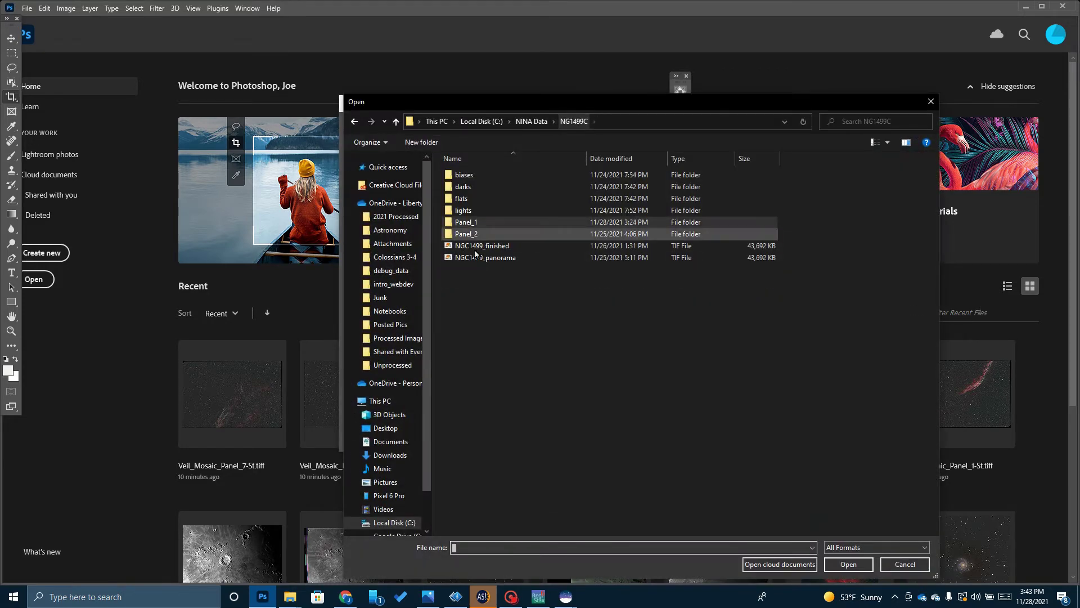
double_click(471, 234)
left_click(465, 271)
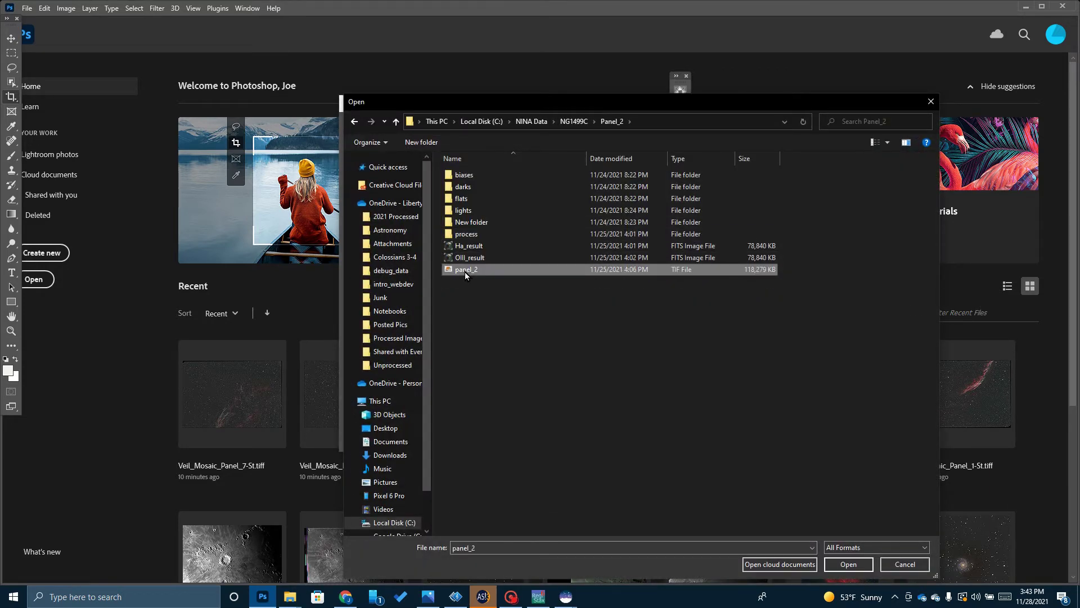
double_click(465, 271)
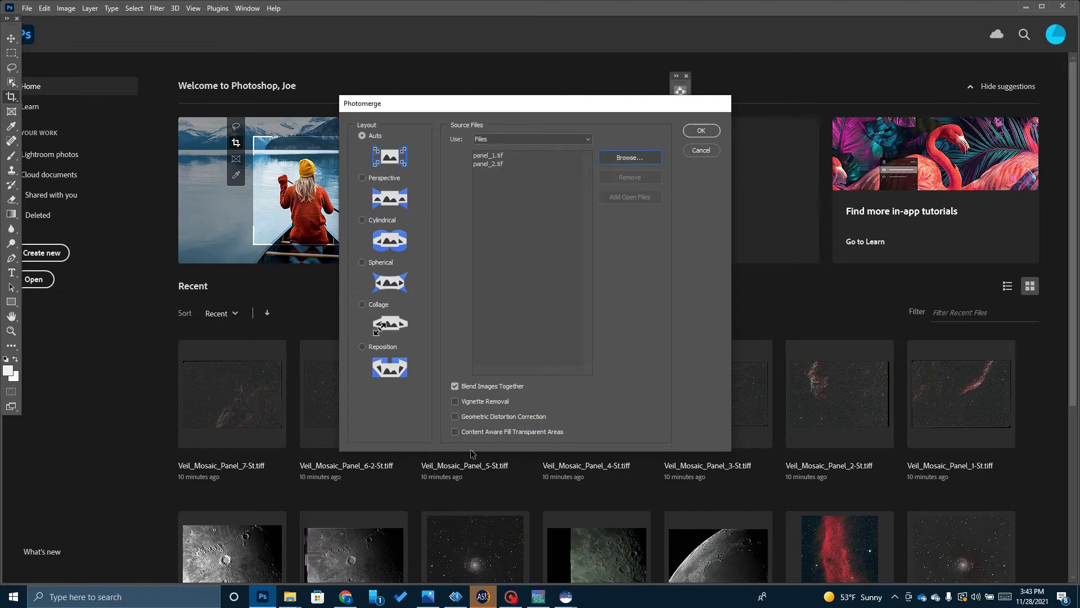
Enable Geometric Distortion Correction and Content Aware Fill Transparent Areas, and merge the two panels into a panorama
left_click(457, 418)
left_click(455, 432)
left_click(698, 129)
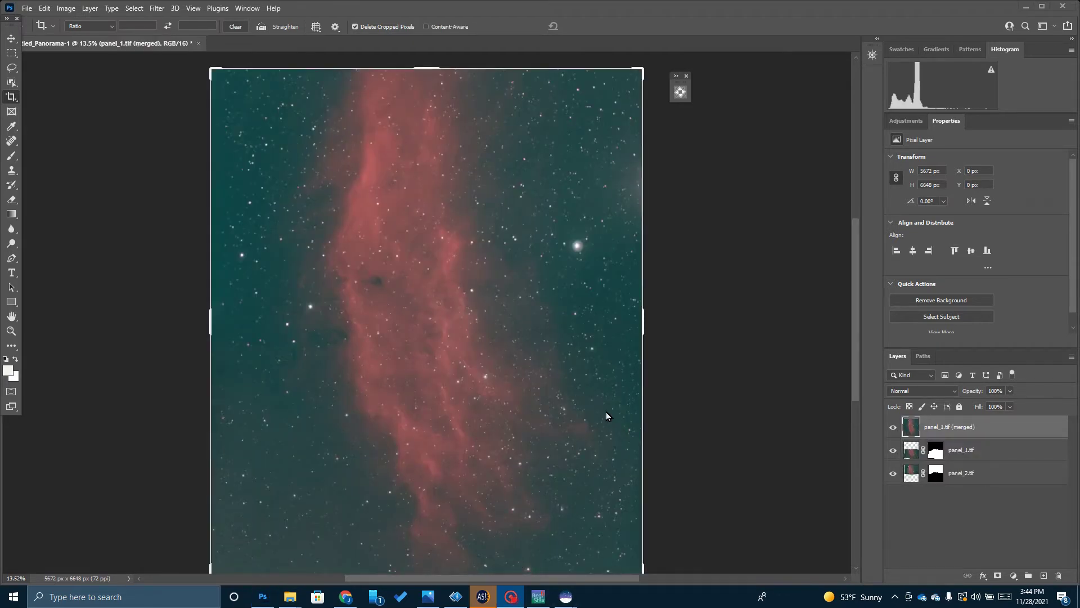
scroll(603, 402, "down", 1)
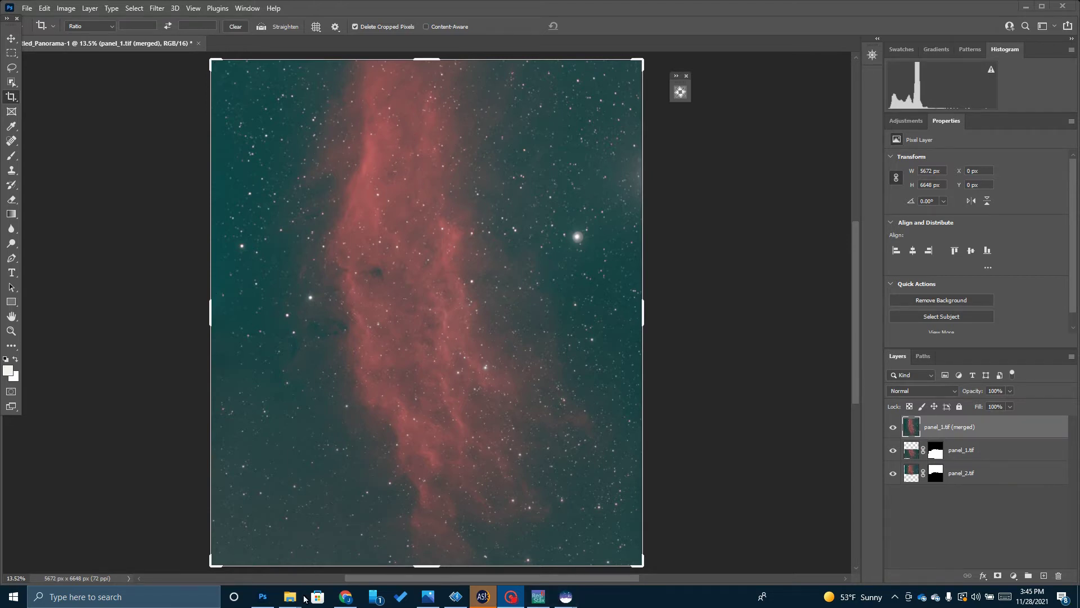
Switch to File Explorer and view the NGC1499_finished image in the NG1499C folder, and close it again
mouse_move(290, 596)
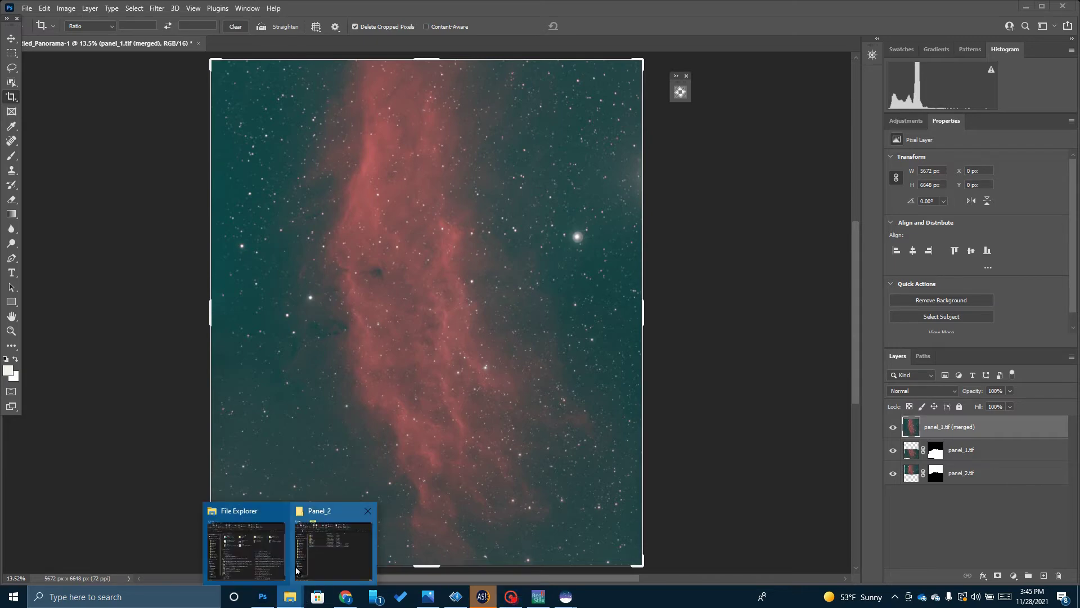
left_click(330, 532)
left_click(573, 158)
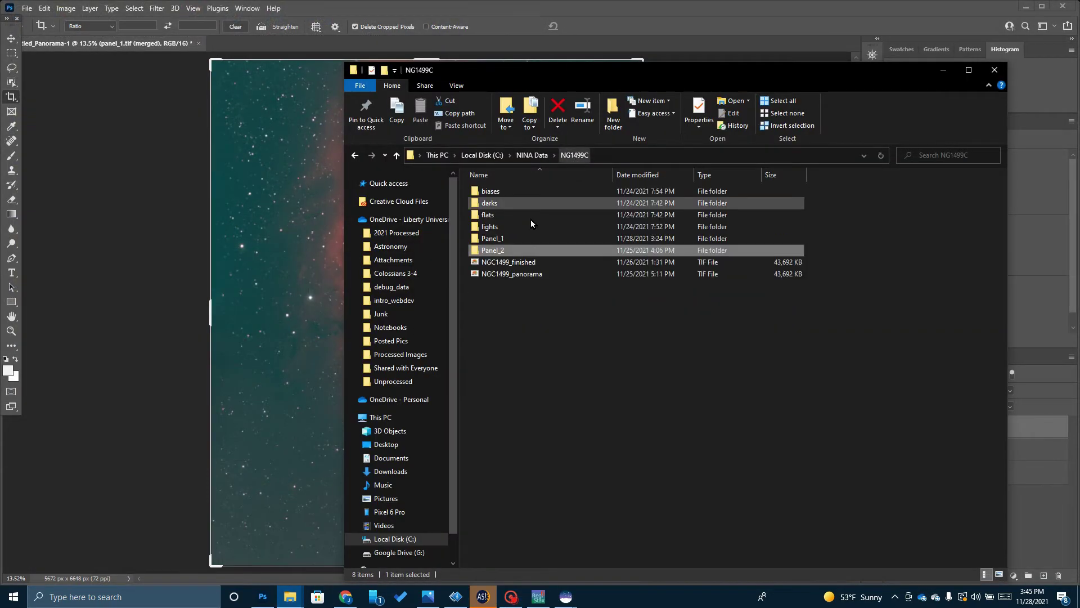
double_click(494, 262)
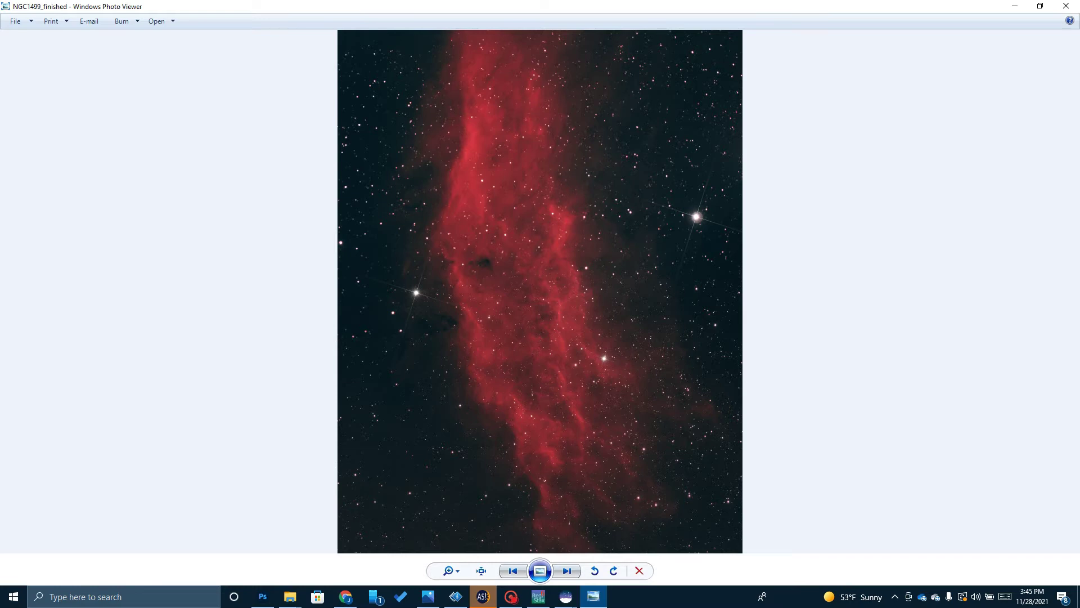
left_click(1067, 12)
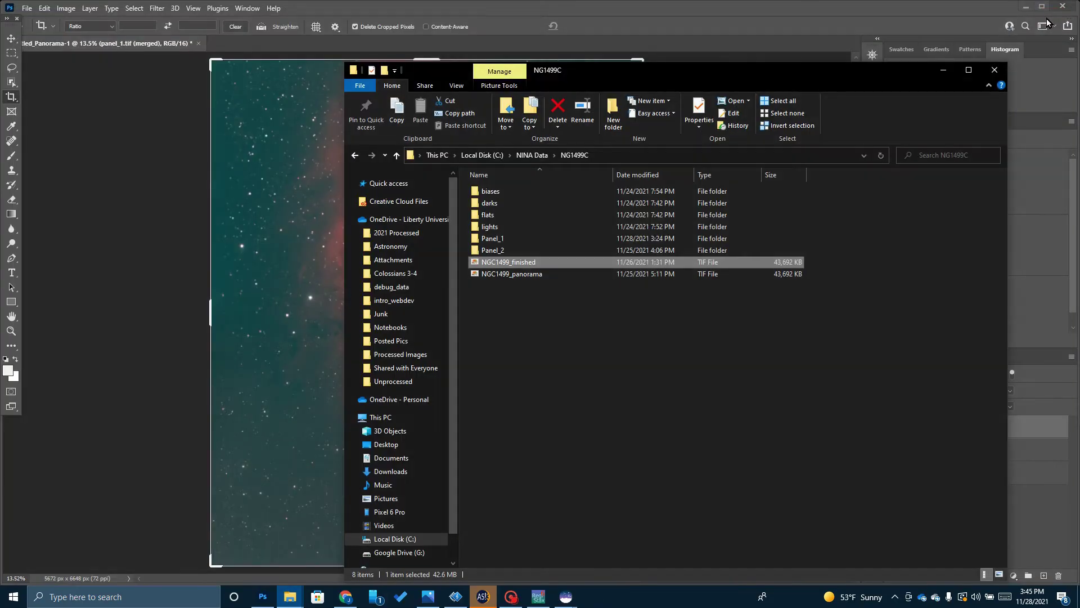
Switch back to Photoshop and close the merged panorama without saving it
left_click(25, 9)
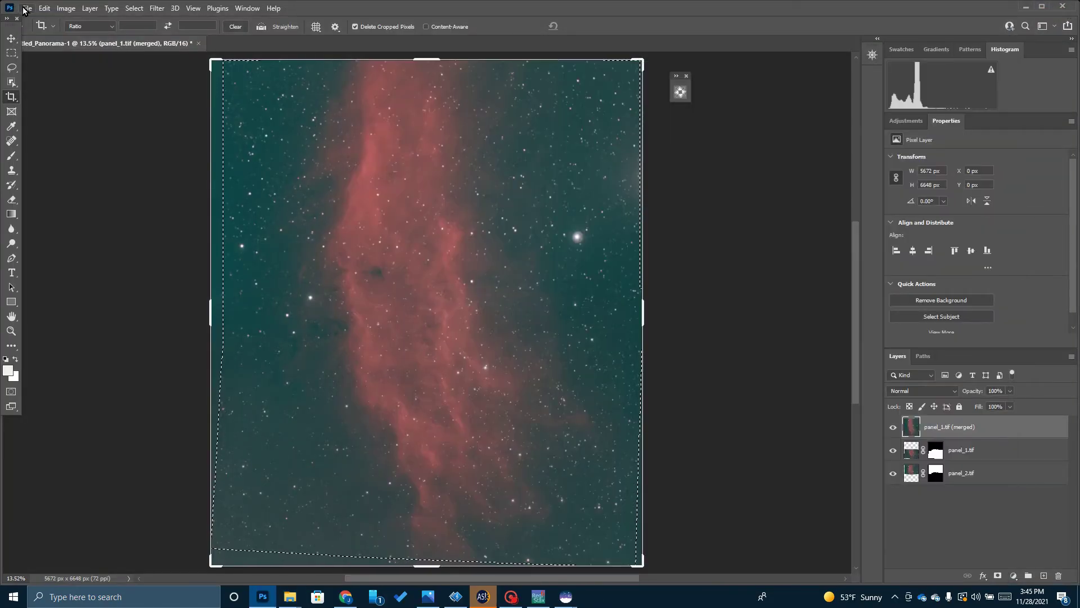
left_click(25, 8)
left_click(66, 96)
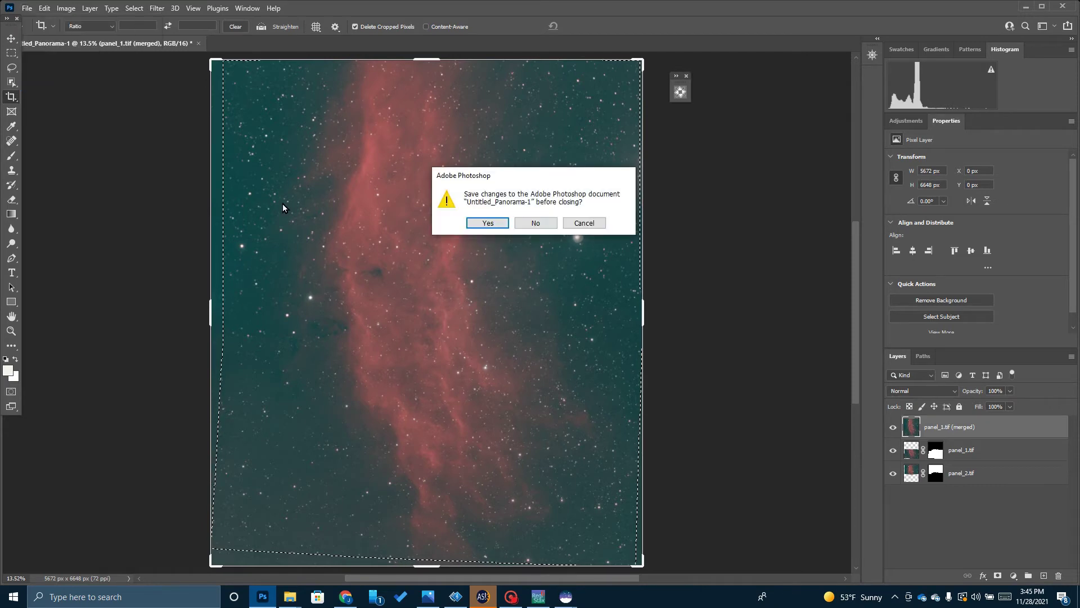
left_click(536, 223)
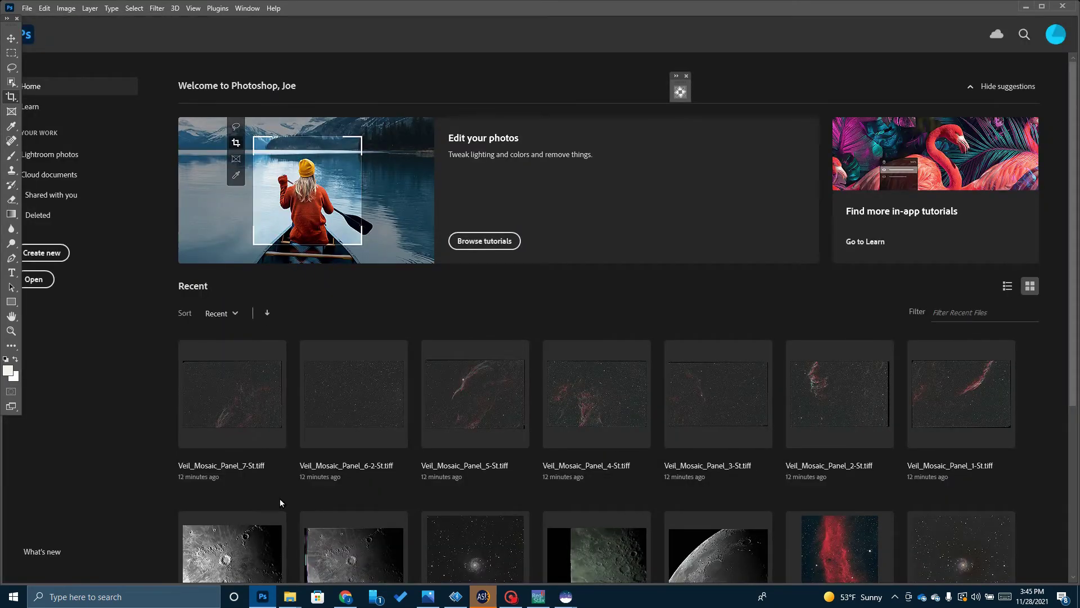
Switch to File Explorer and look through the panel images in Desktop\Veil Mosaic\Stacked Panels
mouse_move(289, 595)
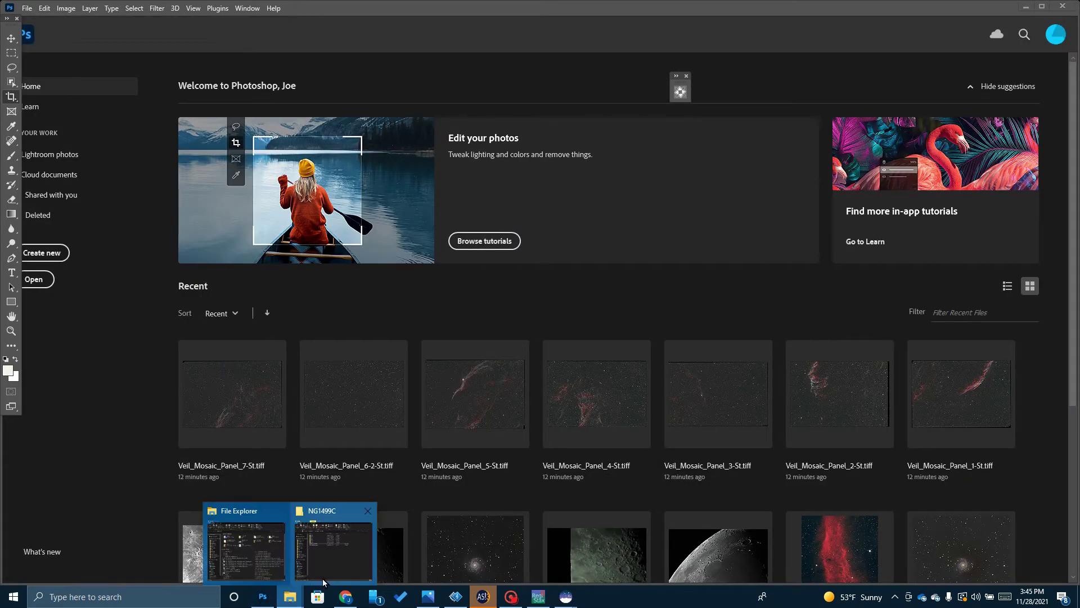
left_click(329, 533)
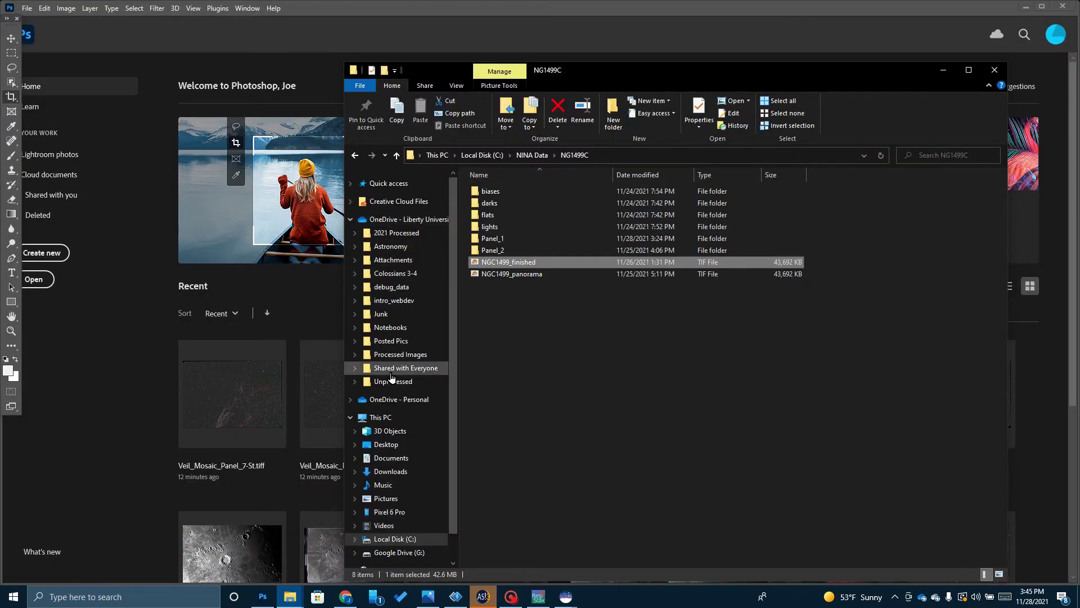
left_click(386, 444)
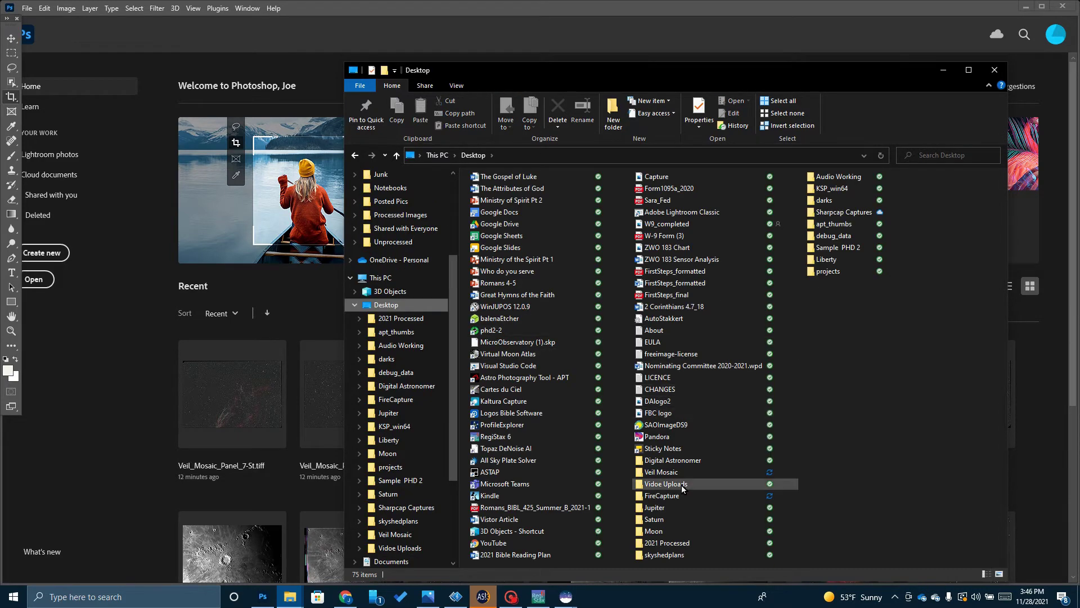
double_click(663, 472)
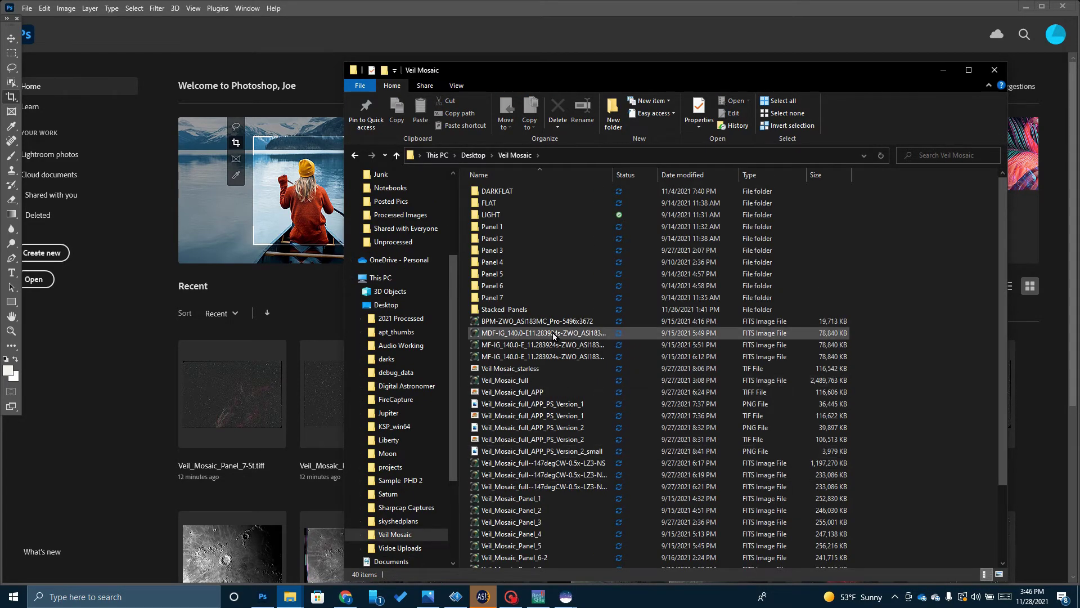
double_click(508, 310)
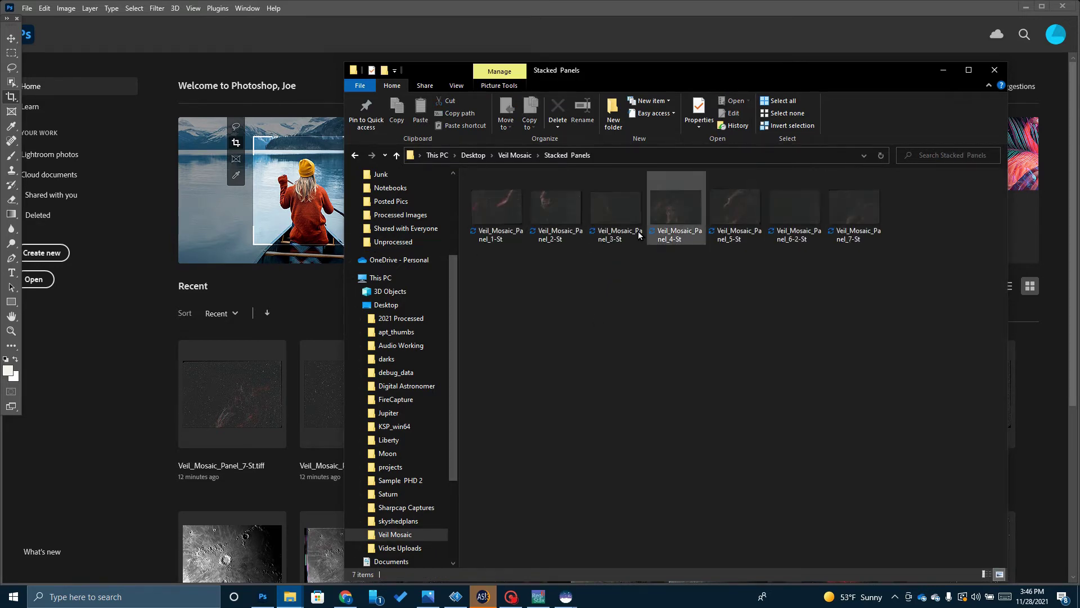
mouse_move(505, 233)
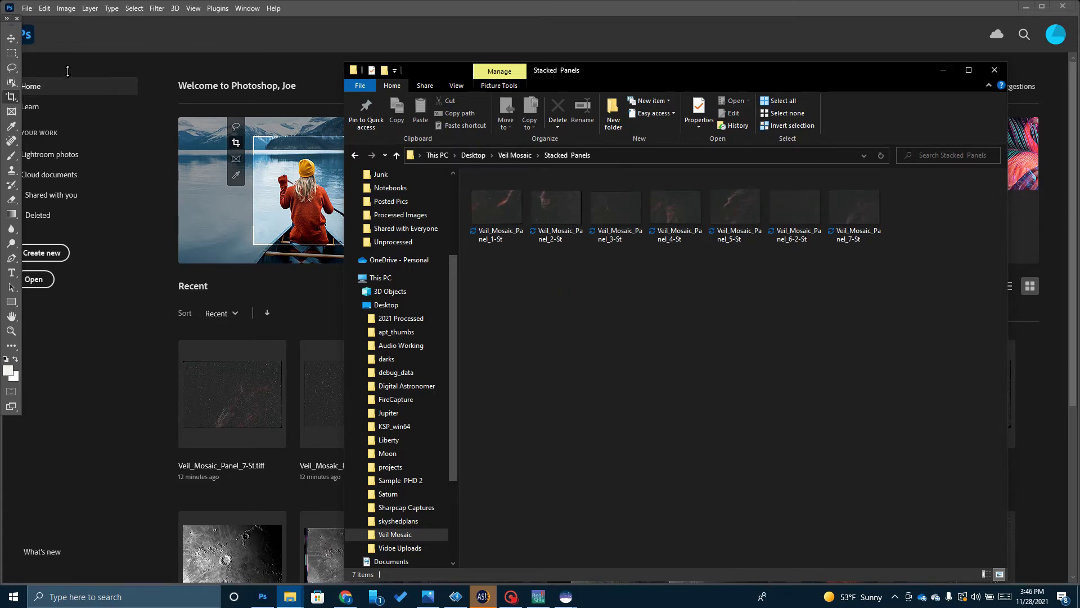
Start a Photomerge in Photoshop and load all seven Veil_Mosaic_Panel files from Desktop\Veil Mosaic\Stacked Panels as source files
left_click(27, 9)
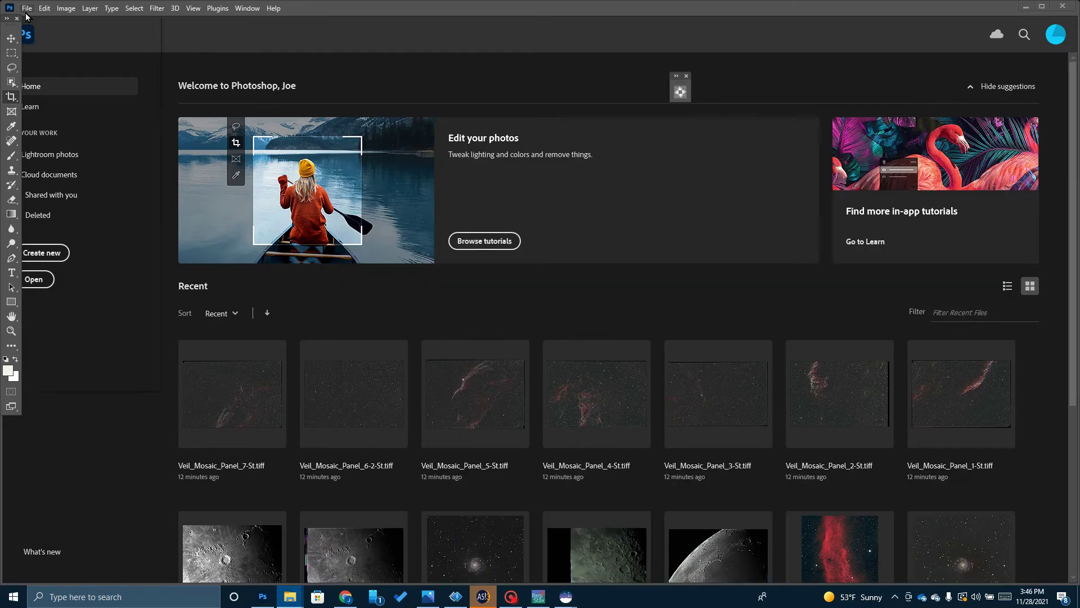
mouse_move(59, 297)
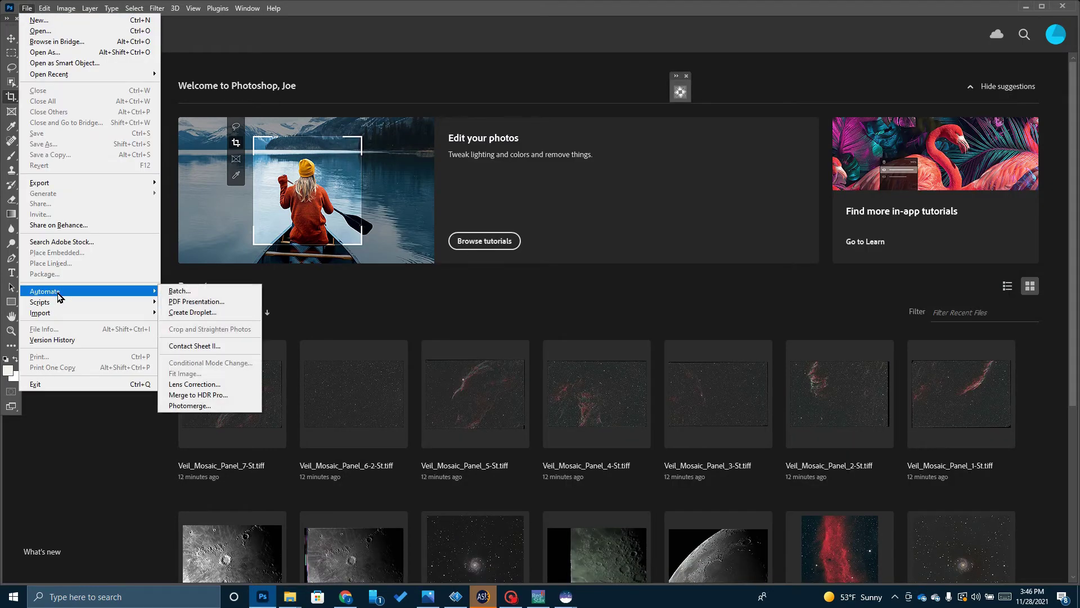
left_click(200, 408)
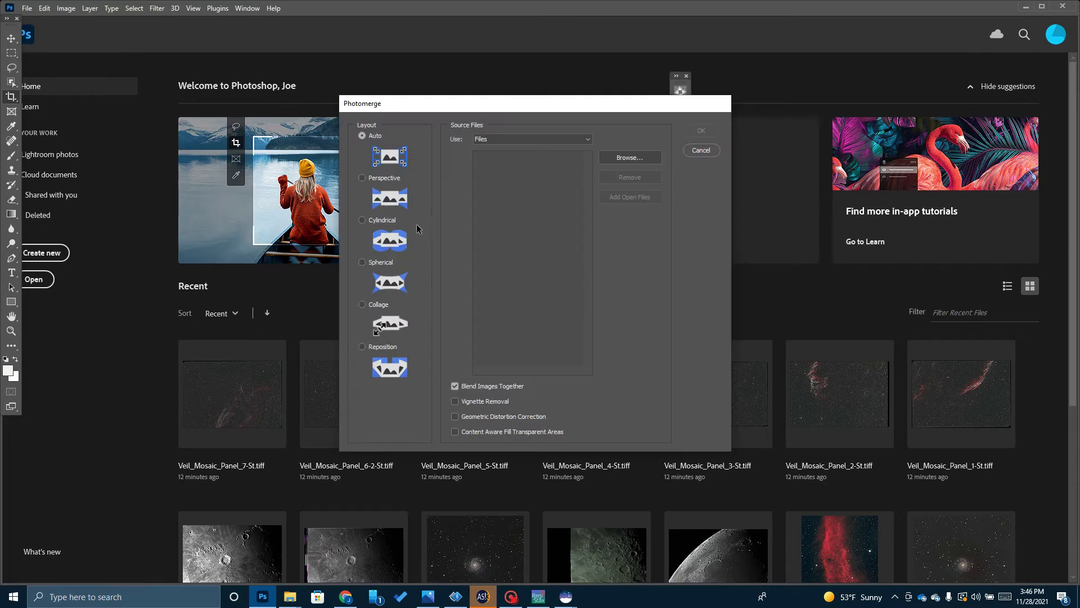
left_click(625, 158)
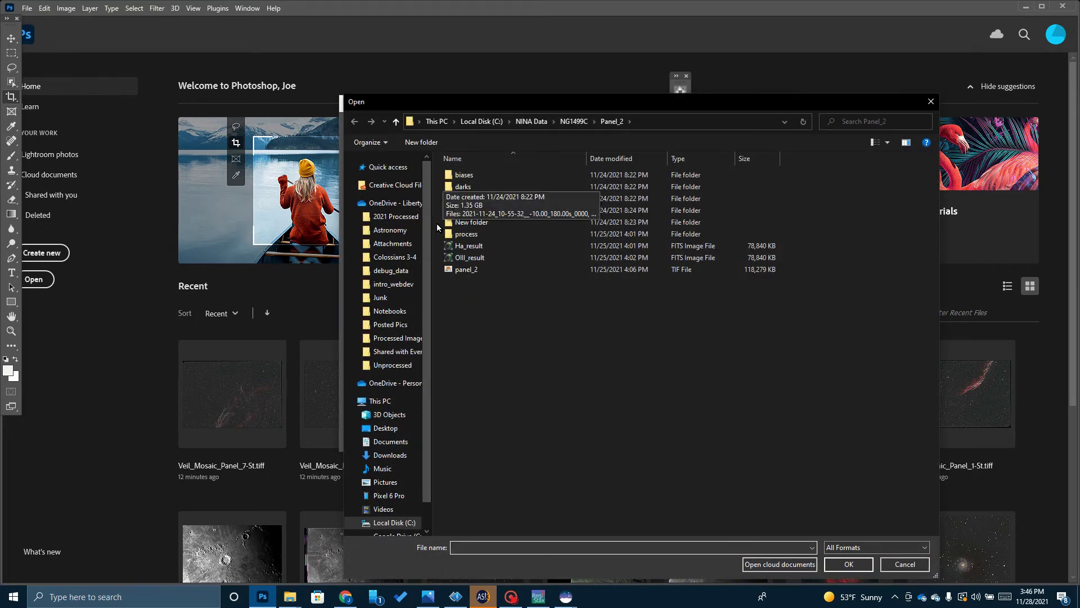
left_click(375, 429)
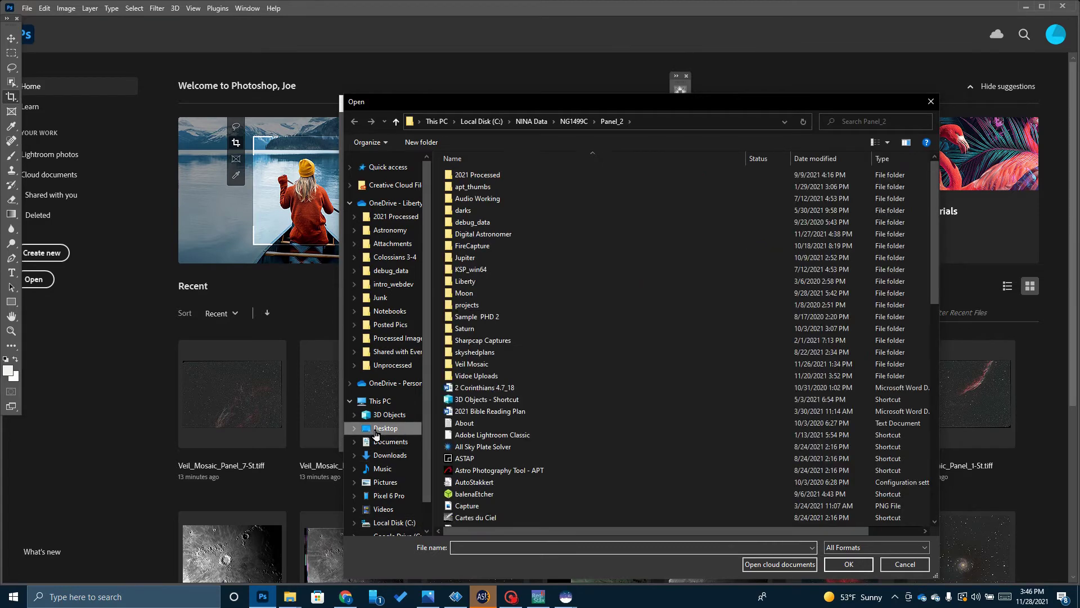
double_click(471, 363)
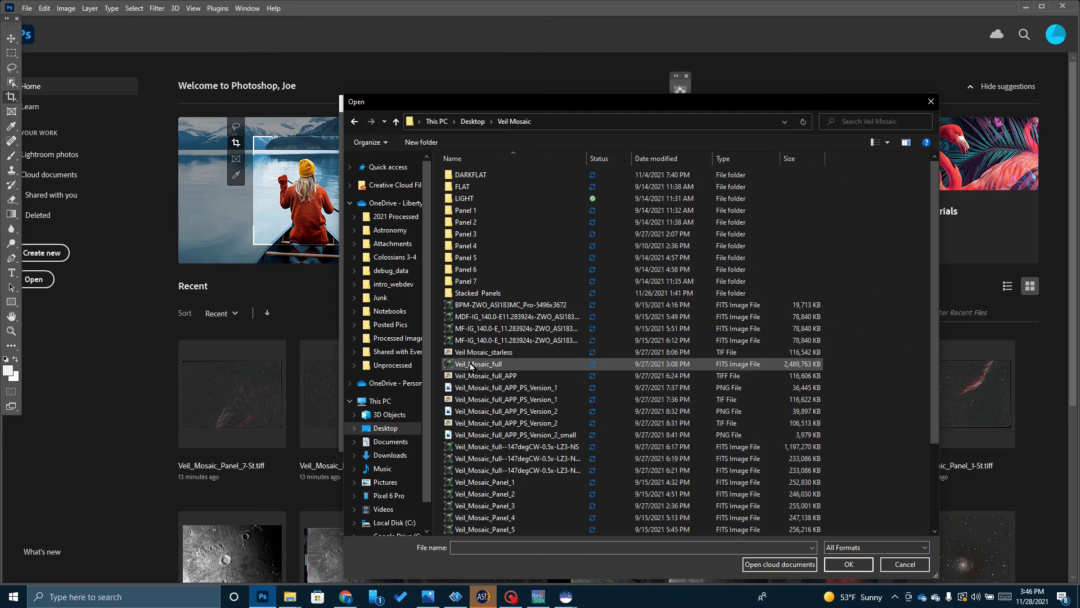
double_click(468, 293)
left_click(470, 198)
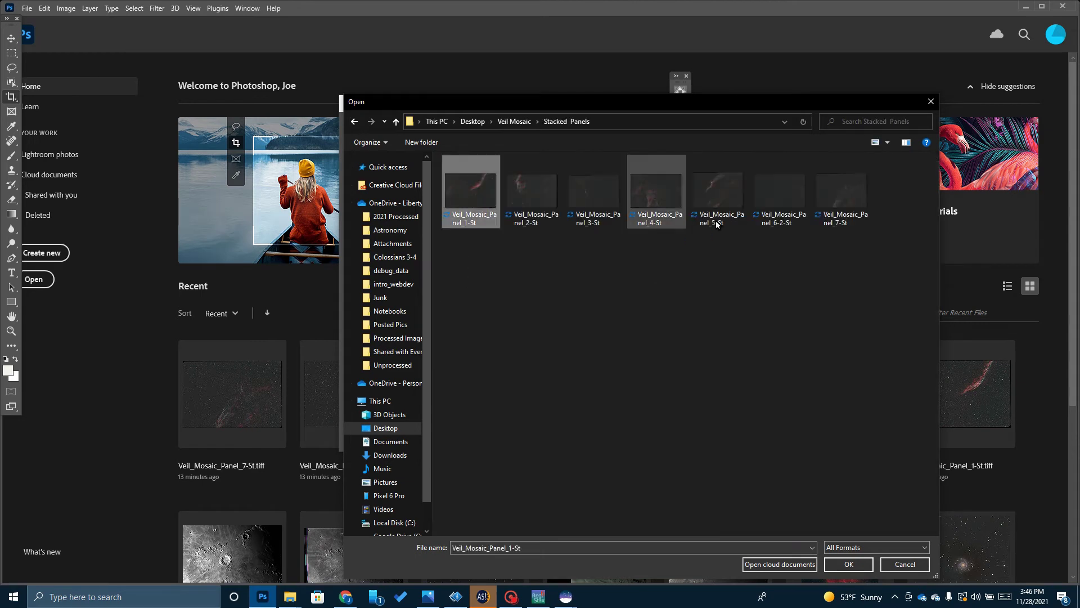
left_click(850, 202)
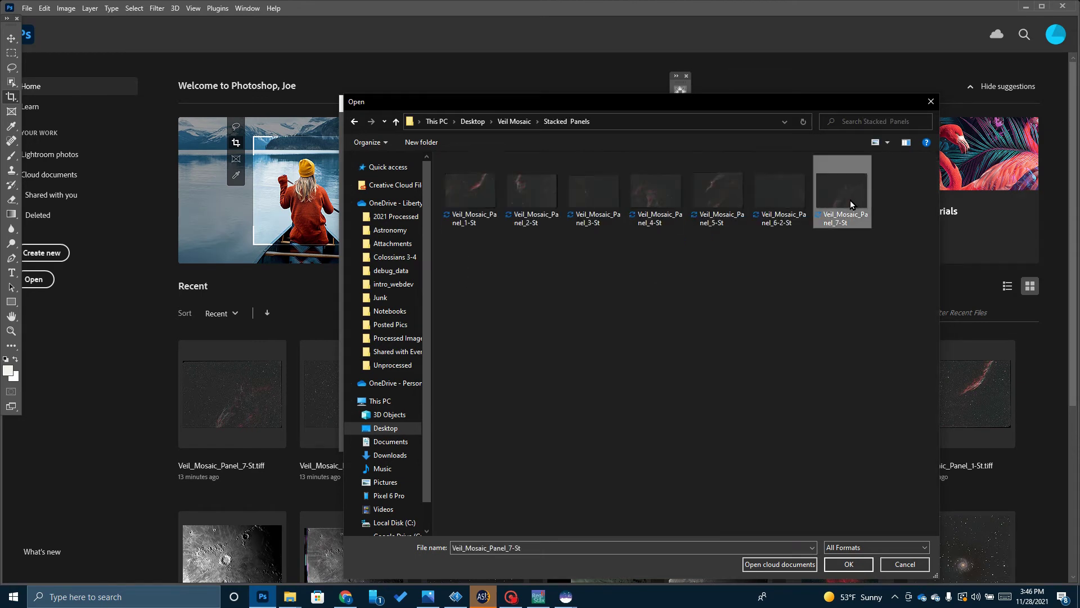
left_click(468, 194, "shift")
left_click(842, 563)
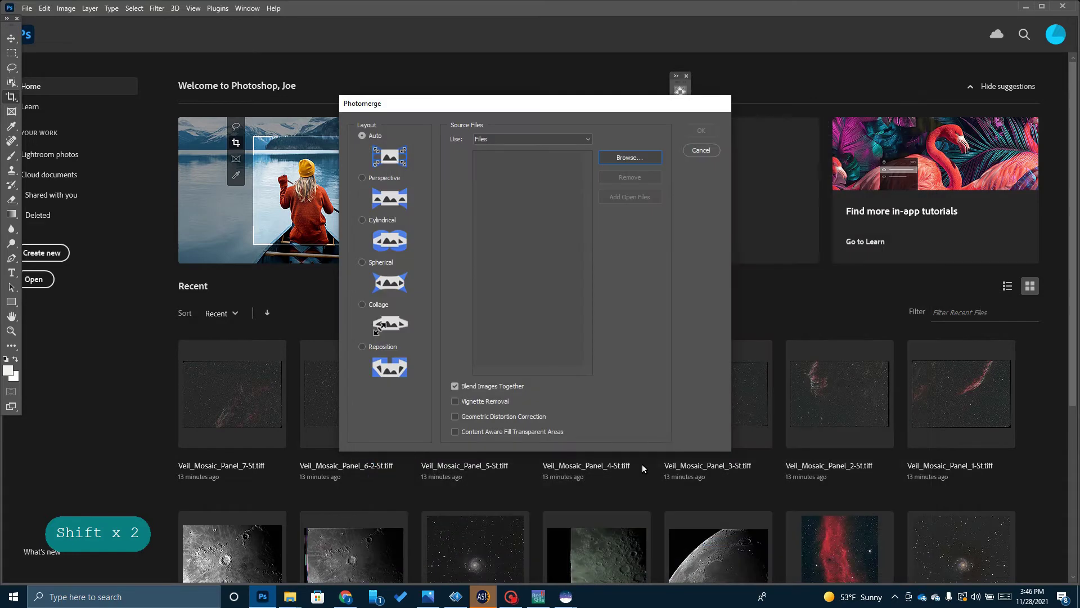
Enable Geometric Distortion Correction and Content Aware Fill Transparent Areas, and merge the seven Veil panels with the Auto layout
left_click(454, 417)
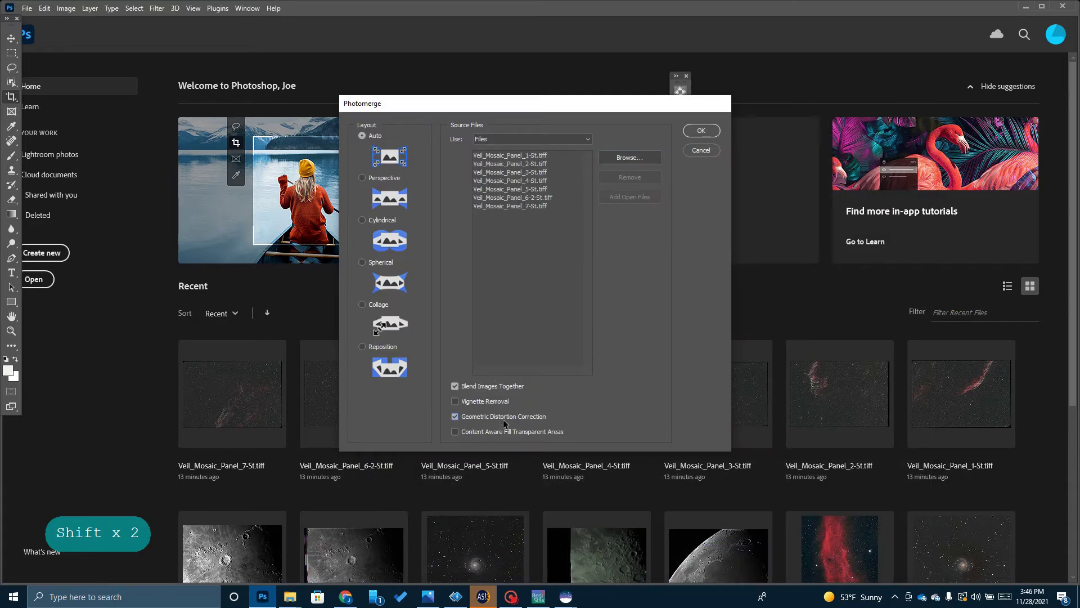
left_click(455, 432)
left_click(701, 131)
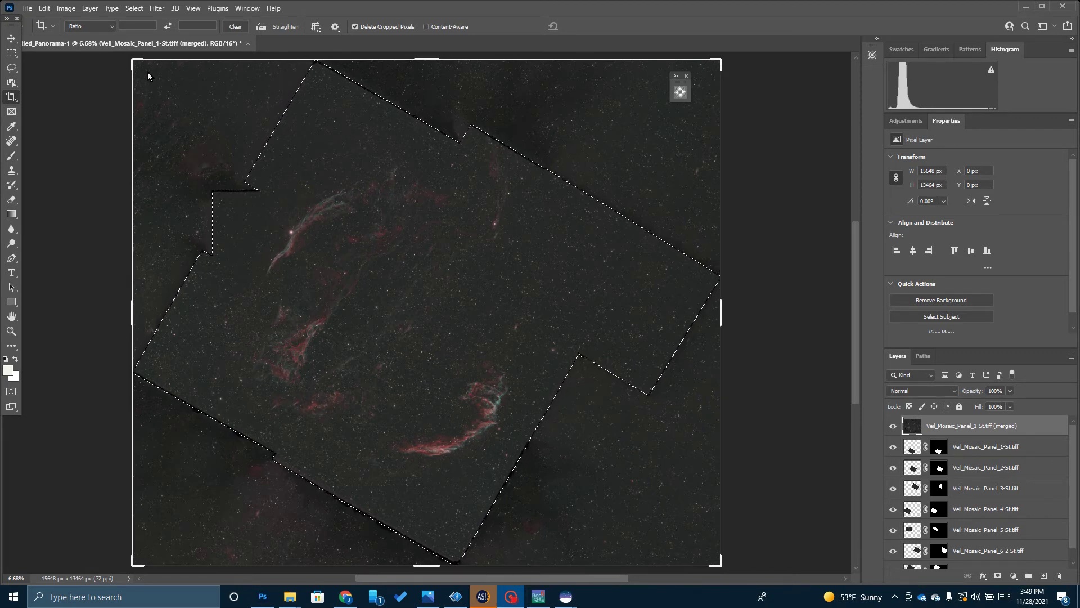
Shrink the crop frame around the Veil Nebula and rotate the panorama clockwise until the panel seams run horizontally and vertically
left_click_drag(140, 60, 212, 79)
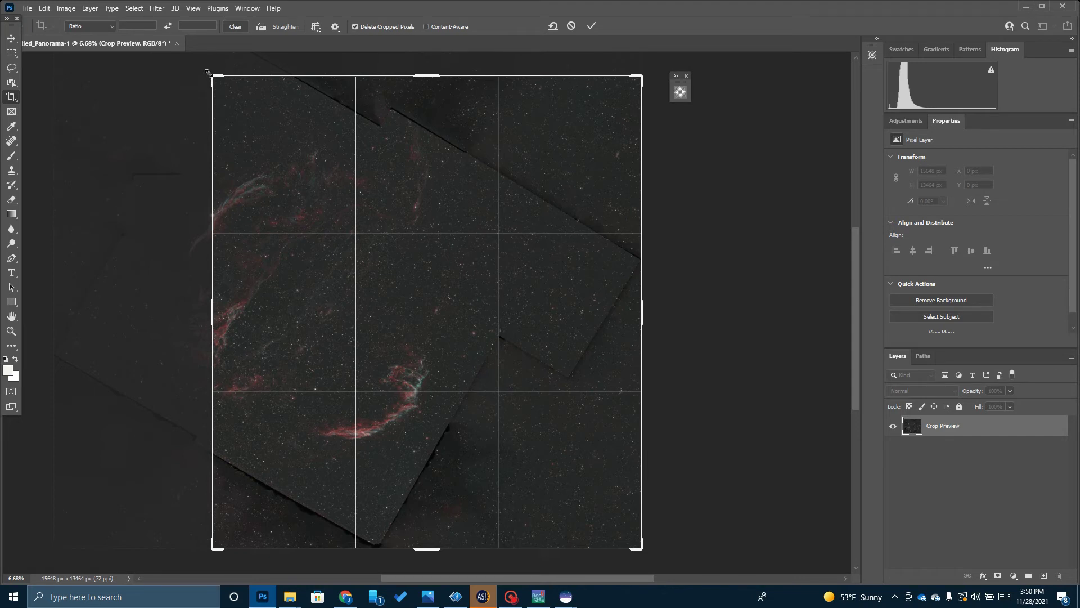
left_click_drag(213, 77, 217, 80)
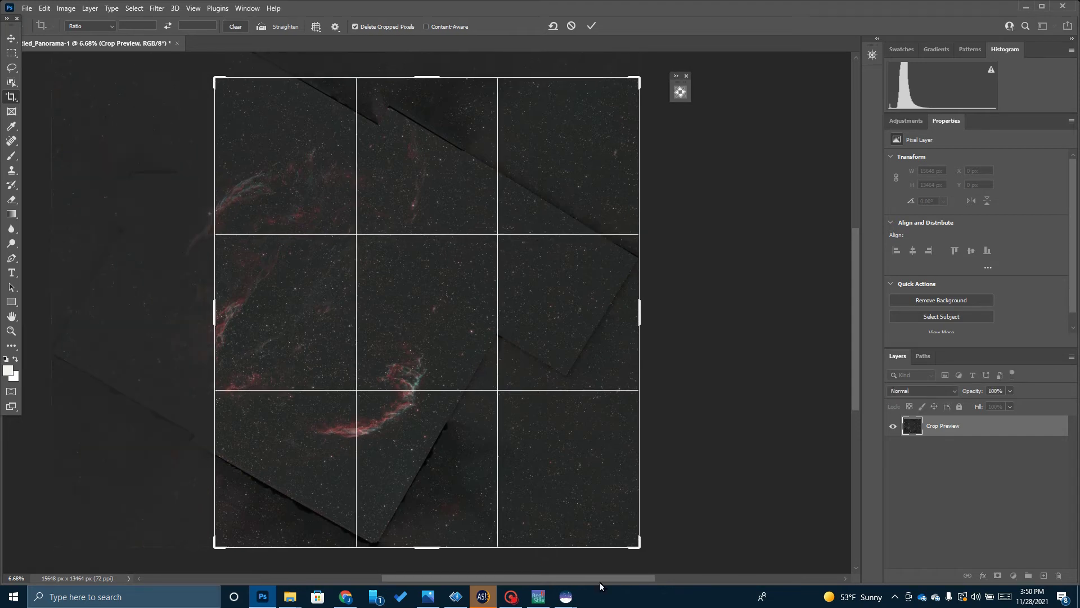
left_click_drag(636, 553, 579, 512)
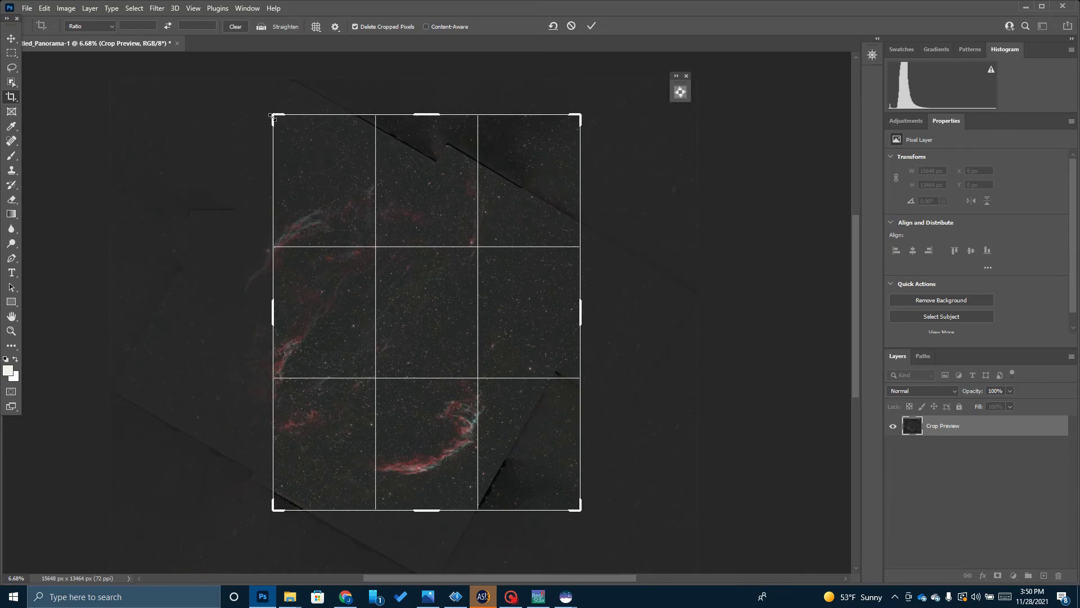
left_click_drag(265, 108, 506, 147)
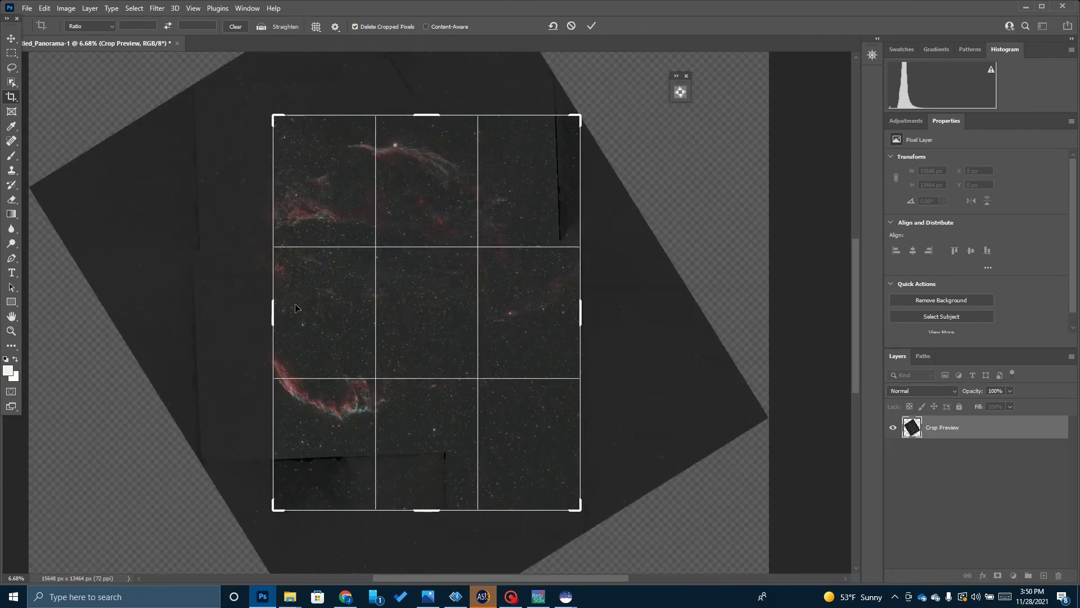
Adjust the crop edges to frame the whole nebula inside the panel seams, and crop the panorama to about 8726 × 8762 px
left_click_drag(274, 311, 249, 299)
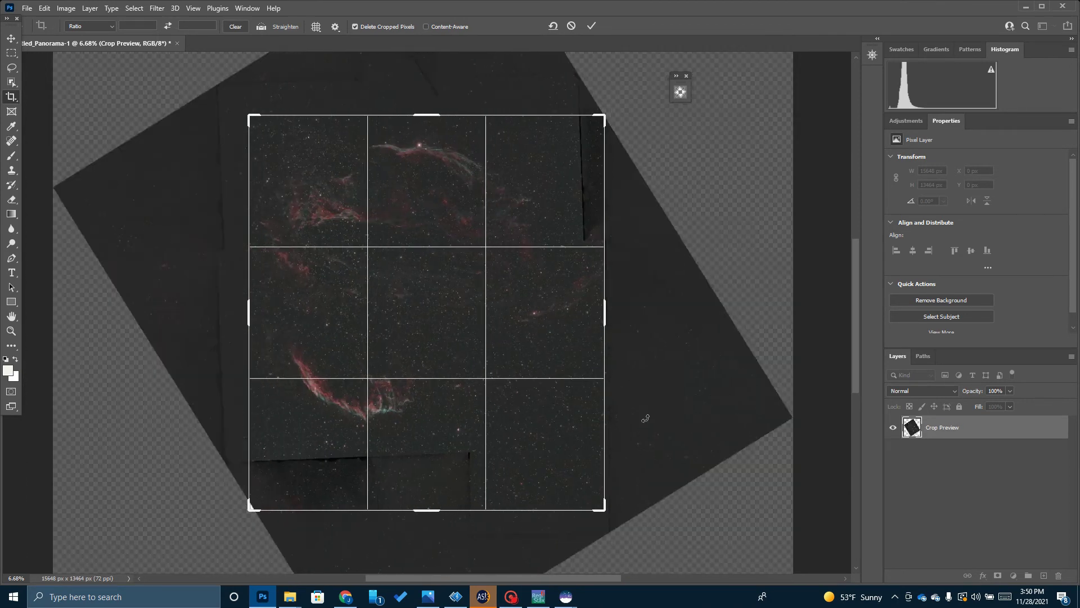
left_click_drag(601, 325, 569, 286)
left_click_drag(428, 518, 431, 444)
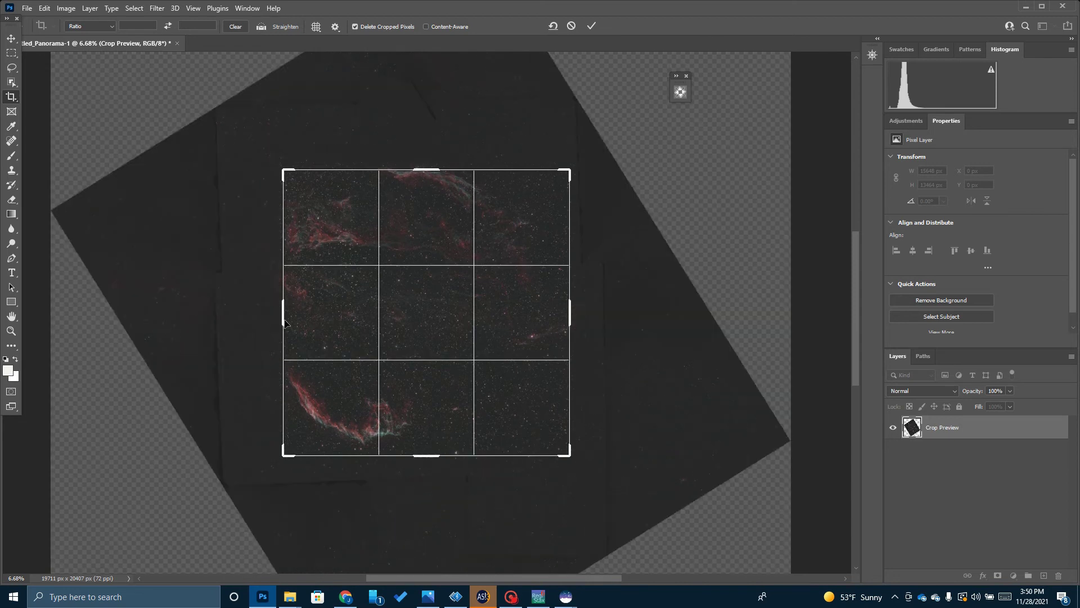
left_click_drag(286, 316, 266, 316)
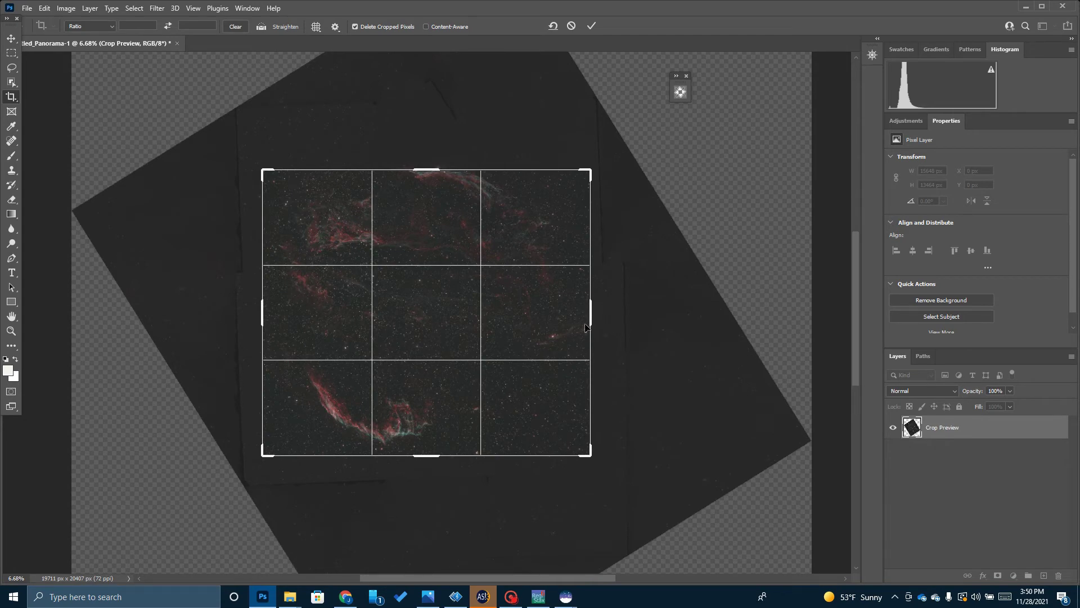
left_click_drag(432, 167, 433, 152)
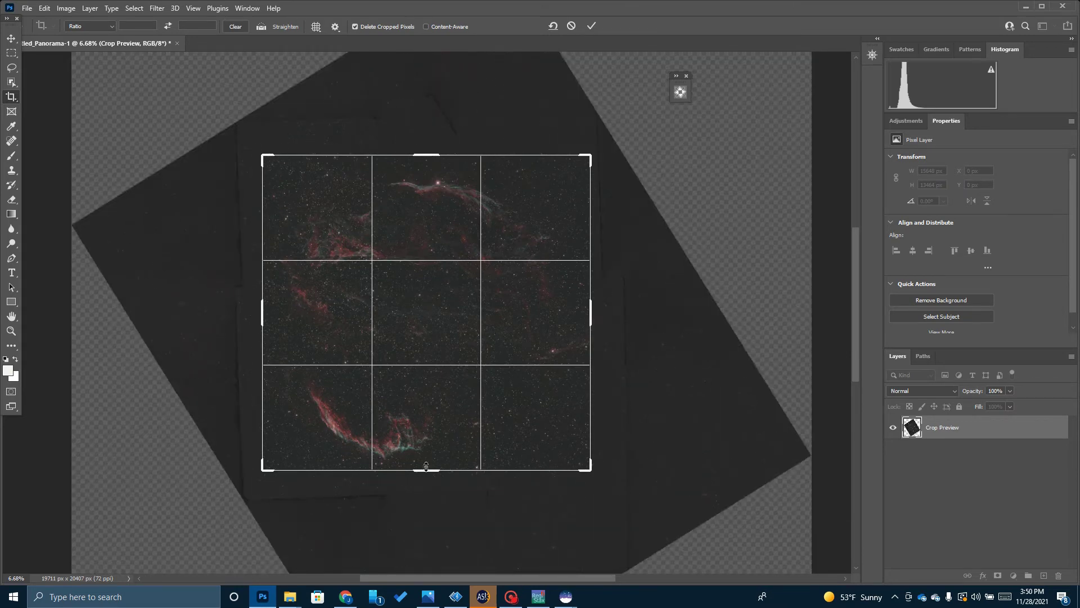
left_click_drag(426, 472, 420, 479)
left_click(66, 7)
left_click(79, 124)
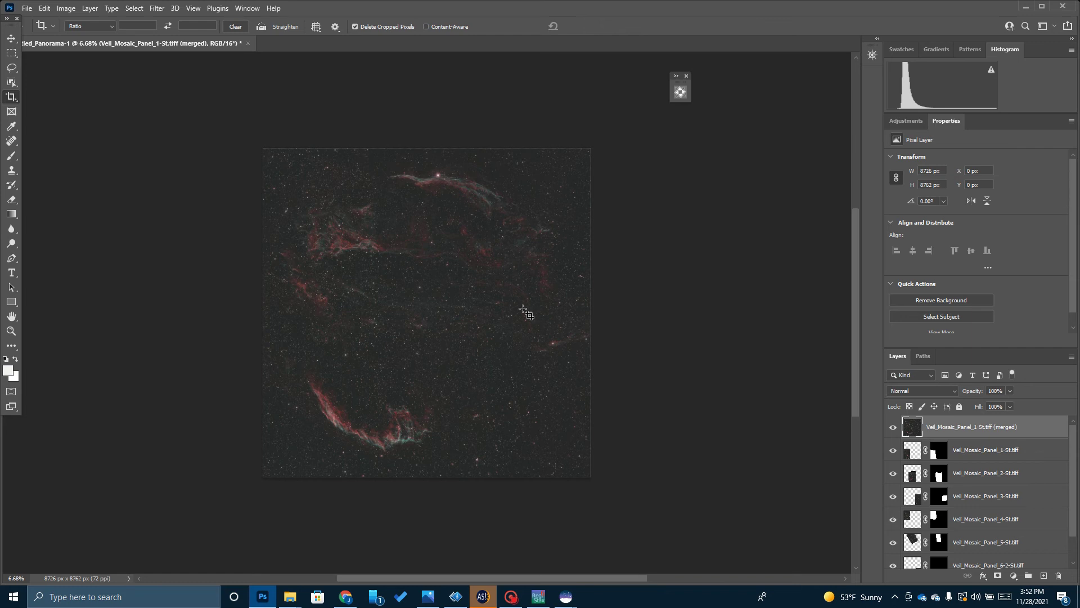
Flatten all layers of the cropped Veil panorama into a single background layer
right_click(956, 434)
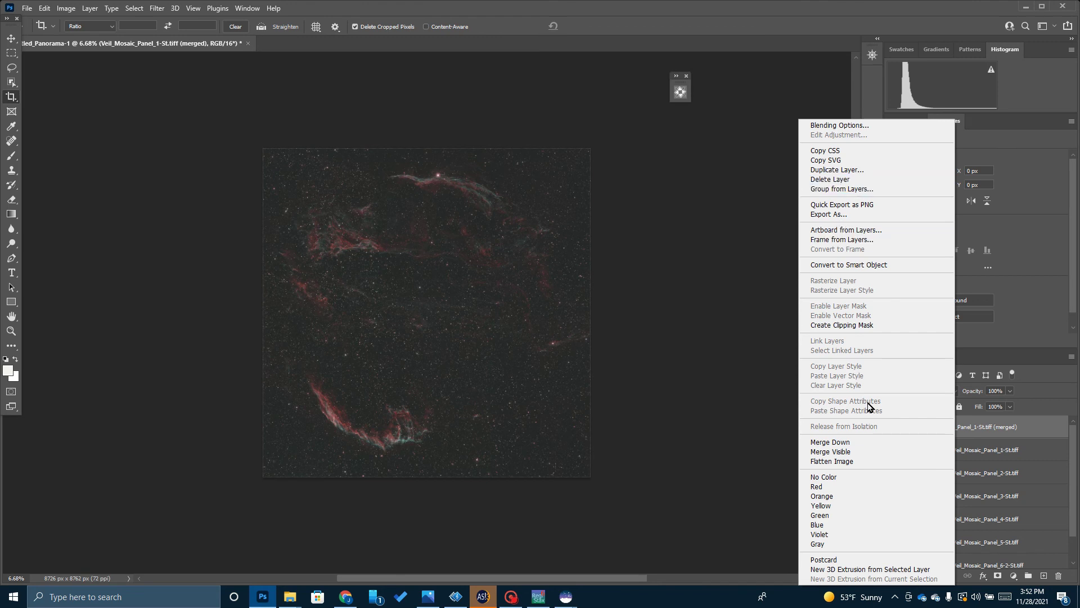
left_click(844, 452)
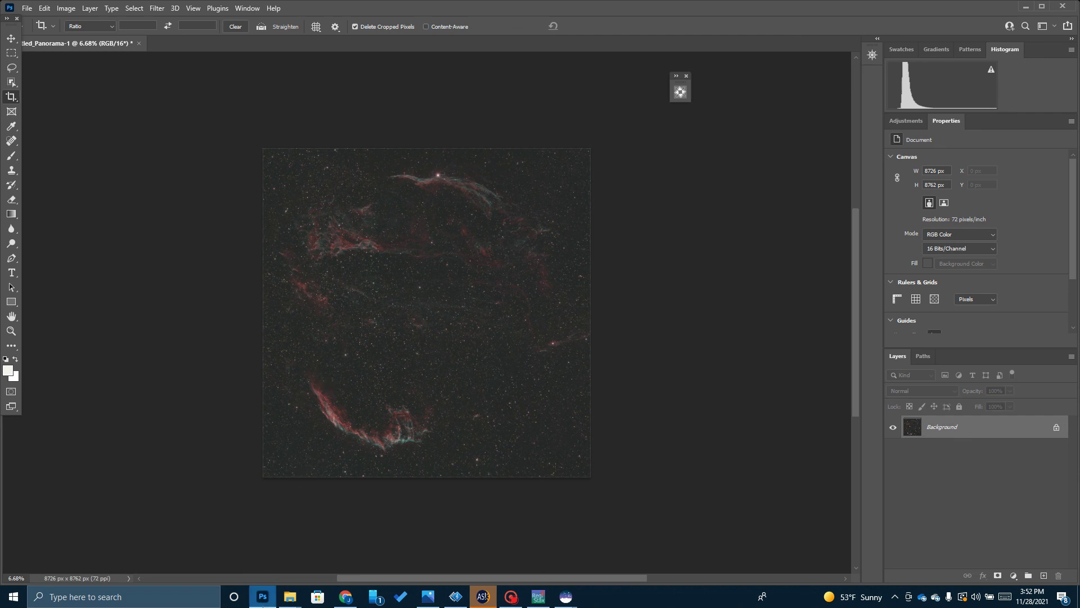
mouse_move(262, 597)
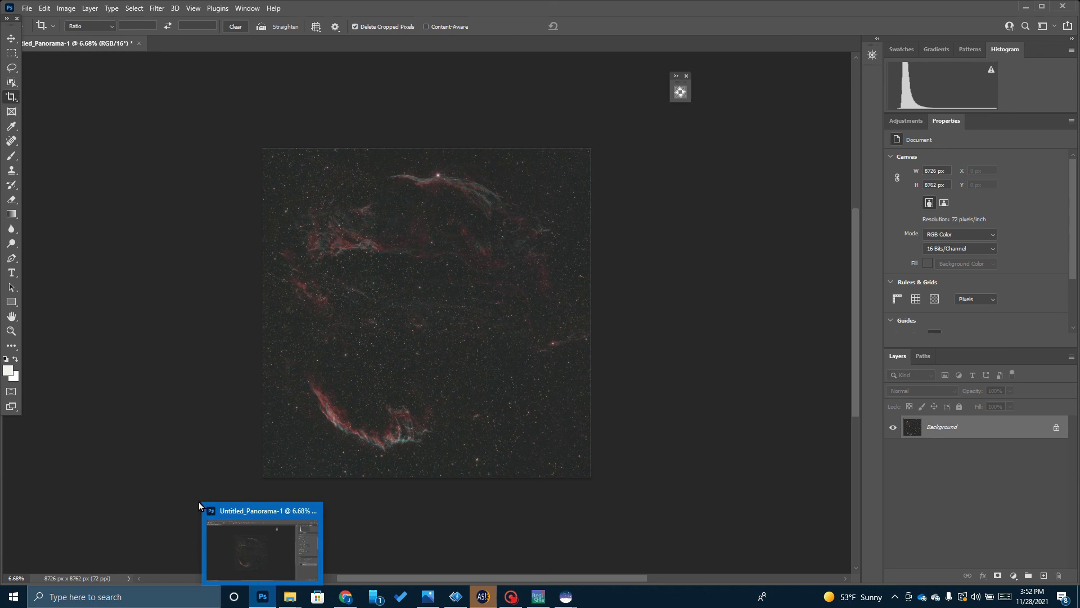